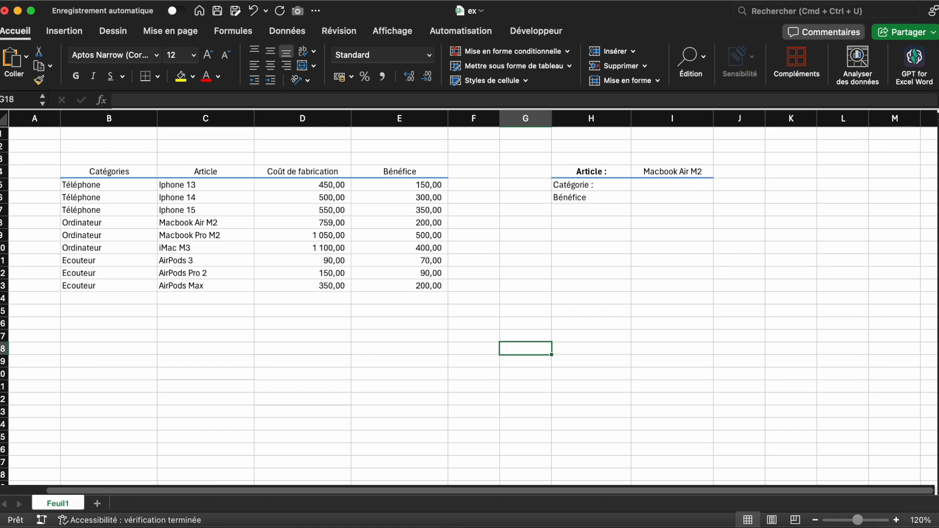
Step: Examine the source table's Catégories, Article, Coût de fabrication and Bénéfice columns
{"action": "left_click", "coordinate": [132, 343]}
{"action": "left_click_drag", "start_coordinate": [129, 171], "coordinate": [412, 281]}
{"action": "left_click", "coordinate": [384, 342]}
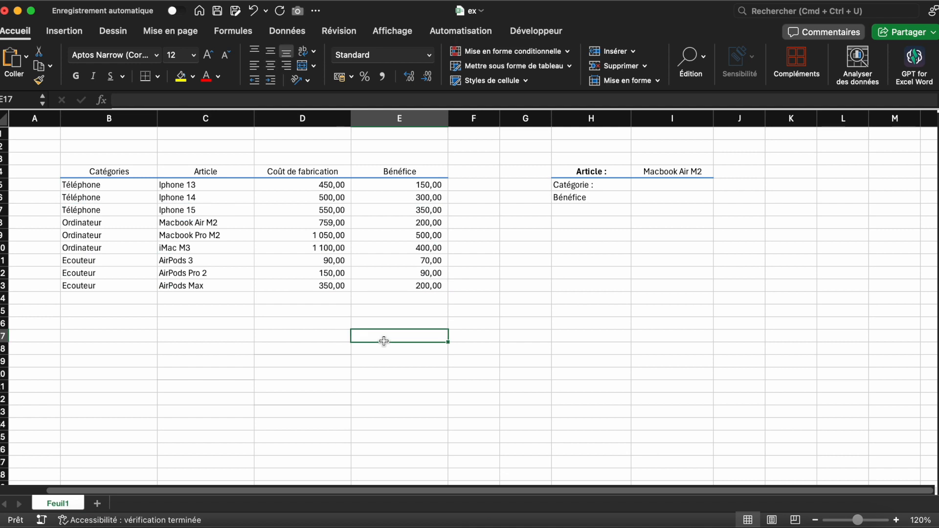
{"action": "left_click", "coordinate": [211, 116]}
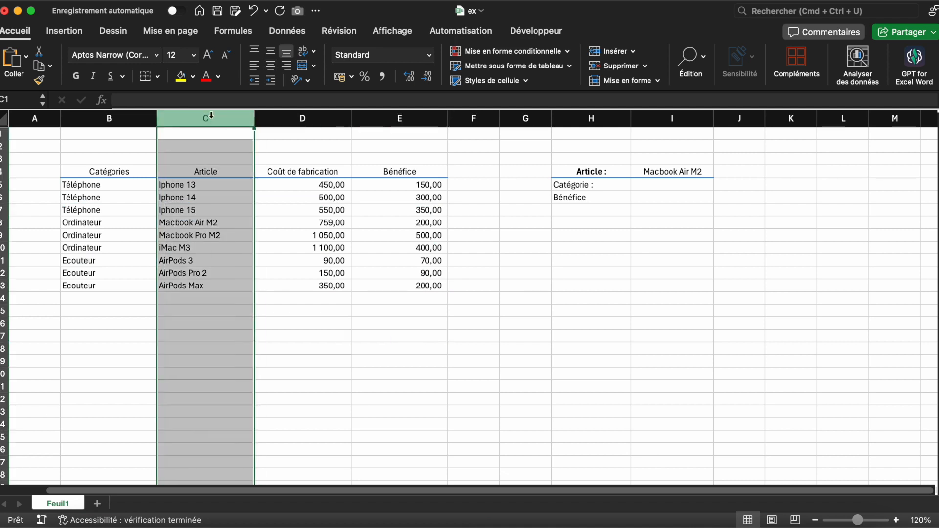
{"action": "left_click", "coordinate": [296, 118]}
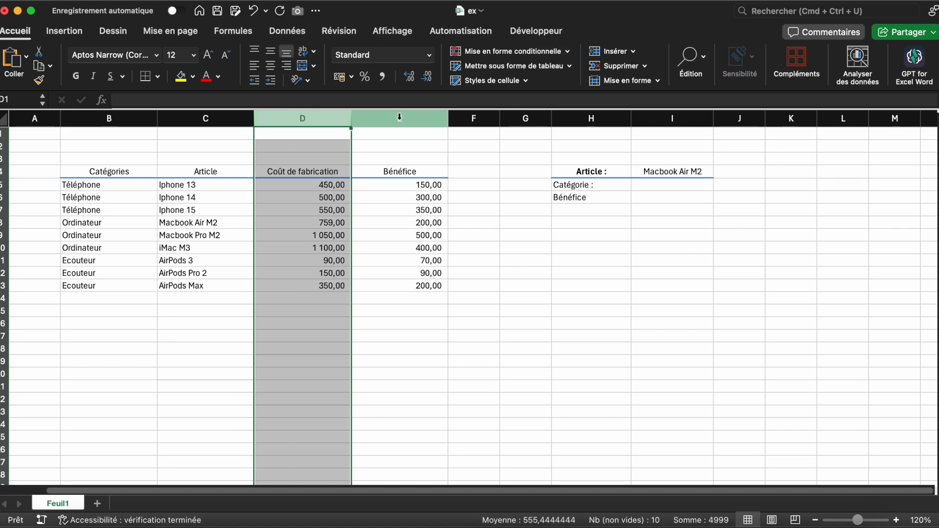
{"action": "left_click", "coordinate": [400, 118]}
{"action": "left_click", "coordinate": [680, 232]}
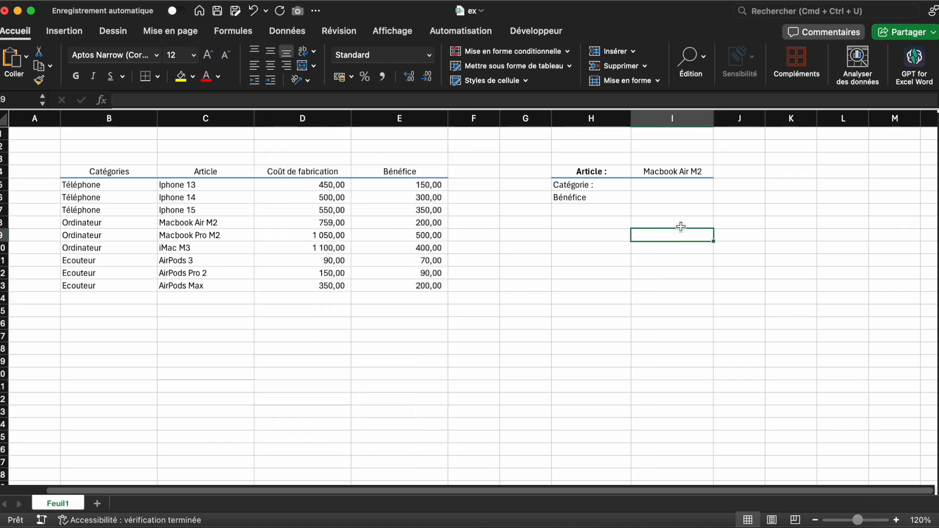
Step: Choose Iphone 13 as the article in cell I4's validation list
{"action": "left_click", "coordinate": [702, 174]}
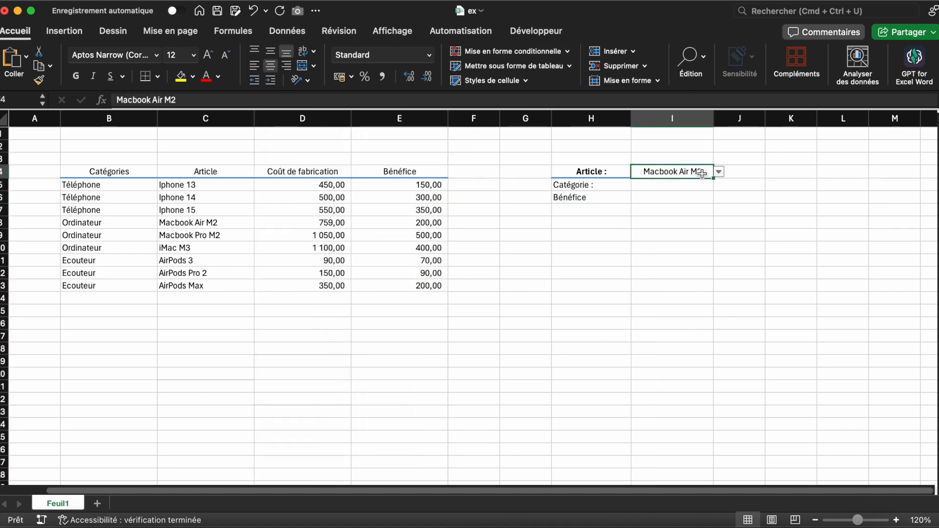
{"action": "left_click", "coordinate": [719, 172]}
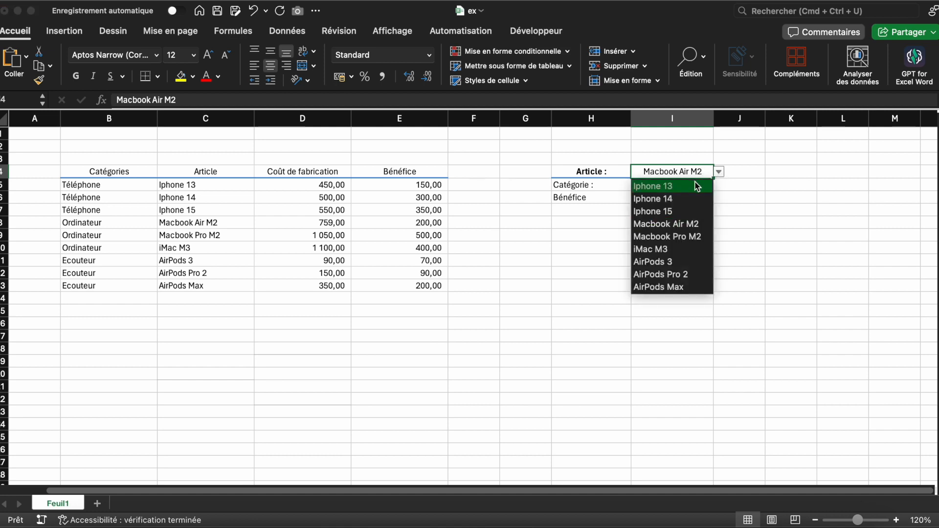
{"action": "left_click", "coordinate": [697, 186]}
{"action": "left_click", "coordinate": [685, 185]}
{"action": "left_click", "coordinate": [677, 197]}
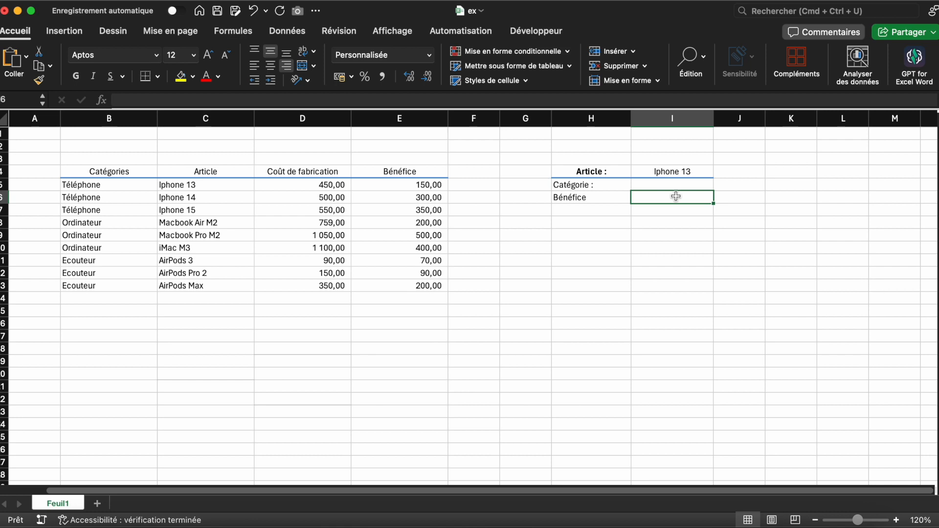
Step: Enter =RECHERCHEX(I4;C5:C13;B5:B13) in cell I5 to look up the selected article's category
{"action": "left_click", "coordinate": [677, 186]}
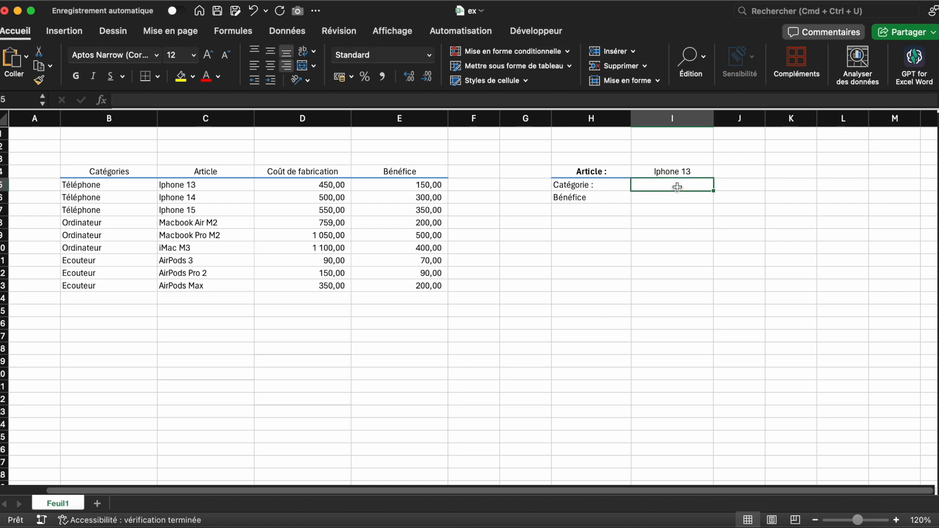
{"action": "left_click", "coordinate": [897, 520]}
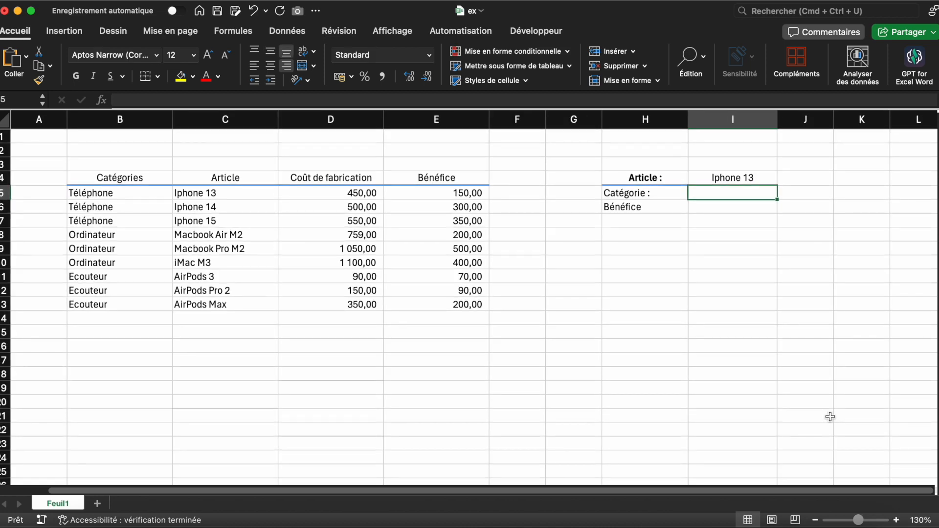
{"action": "type", "text": "=RECHERCHEX"}
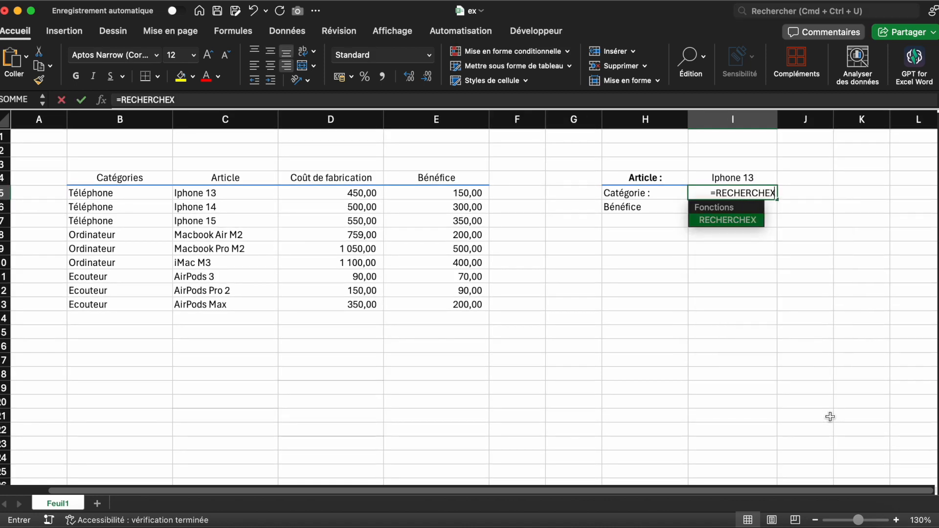
{"action": "type", "text": "("}
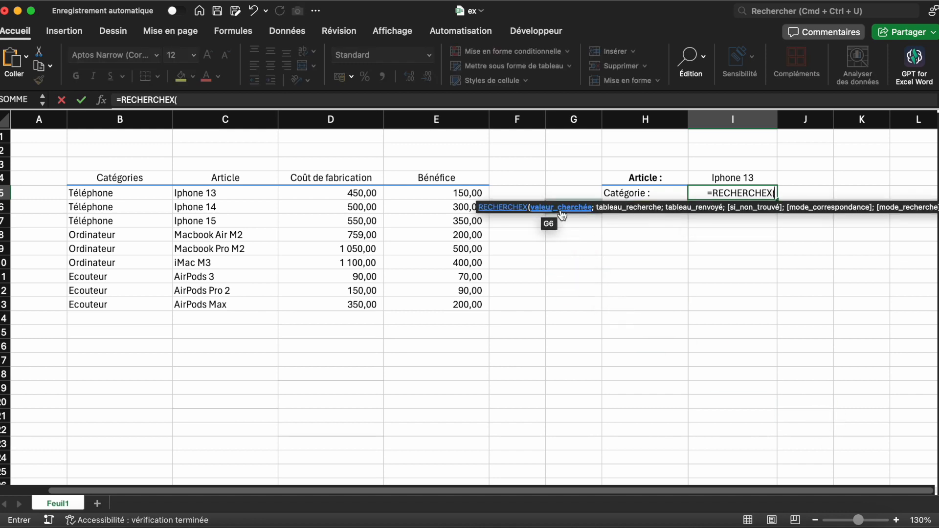
{"action": "left_click", "coordinate": [745, 180]}
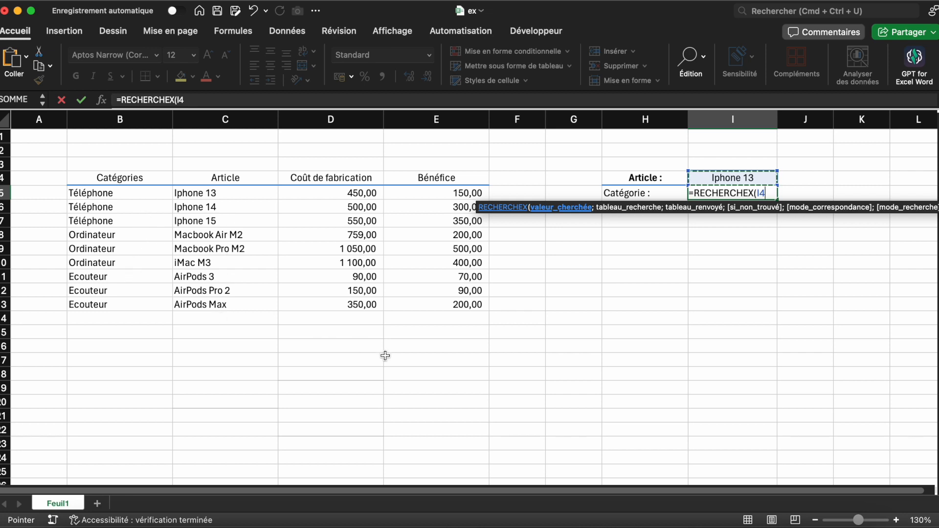
{"action": "type", "text": ";"}
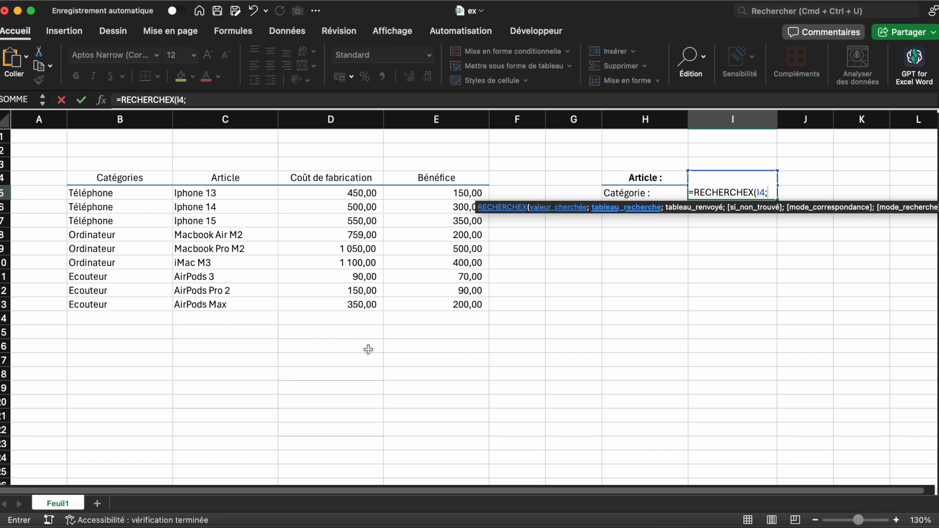
{"action": "left_click_drag", "start_coordinate": [266, 190], "coordinate": [248, 306]}
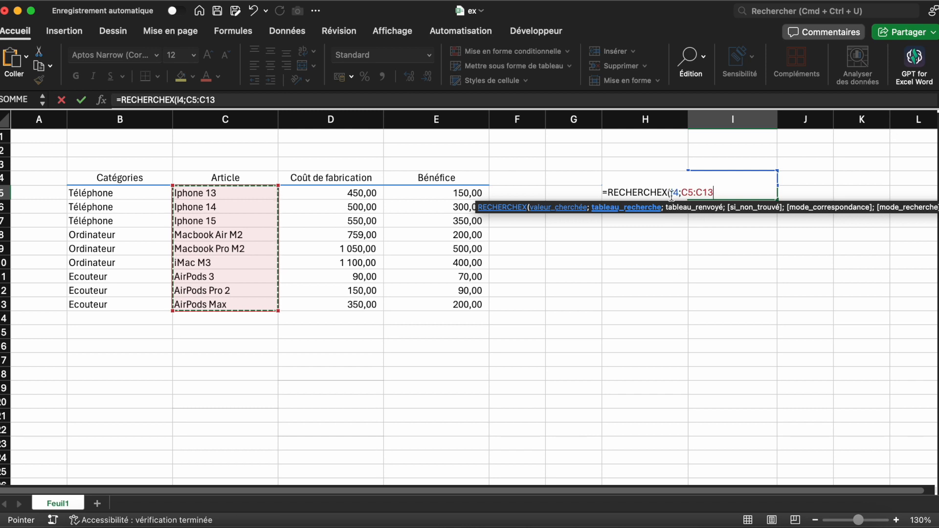
{"action": "type", "text": ";"}
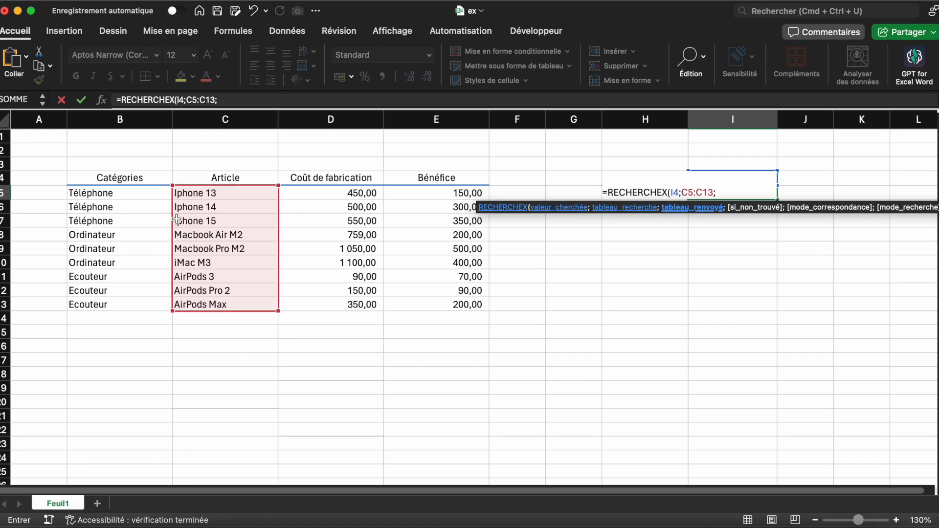
{"action": "left_click_drag", "start_coordinate": [145, 194], "coordinate": [130, 301]}
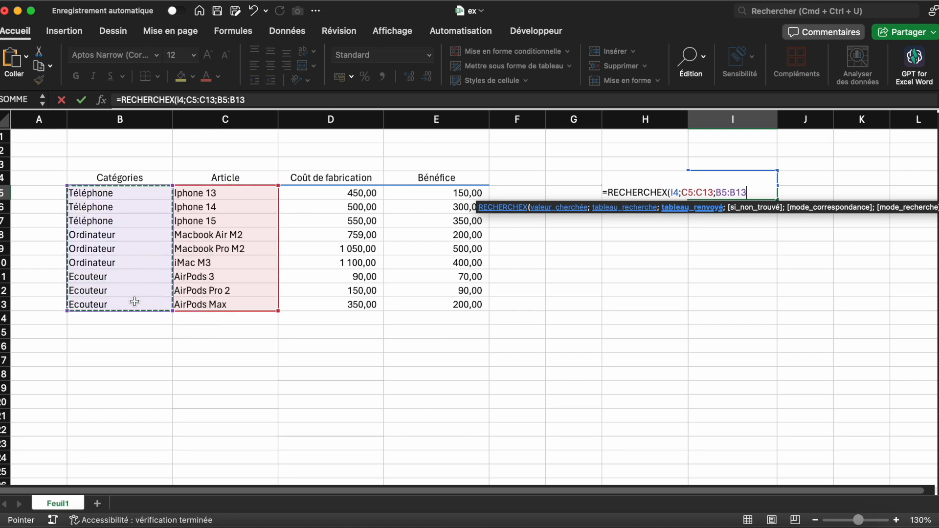
{"action": "type", "text": ")"}
{"action": "key", "text": "Return"}
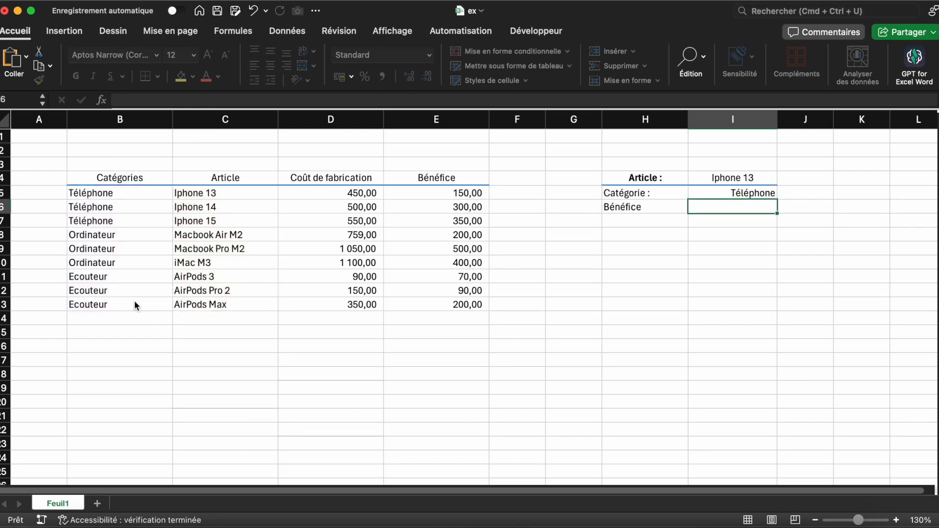
Step: Test the category lookup by switching the article in I4 to Macbook Air M2 and AirPods Pro 2, and back to Iphone 13
{"action": "left_click", "coordinate": [762, 193]}
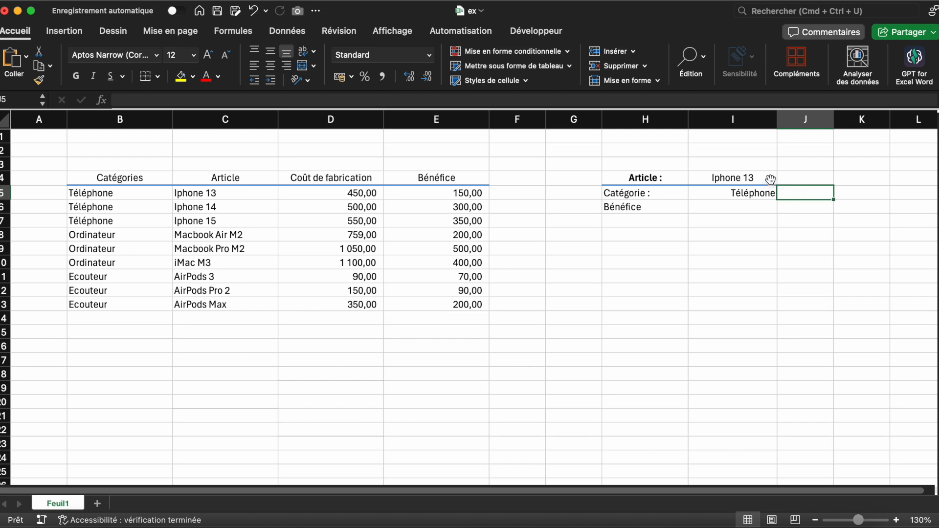
{"action": "left_click", "coordinate": [768, 179]}
{"action": "left_click", "coordinate": [782, 179]}
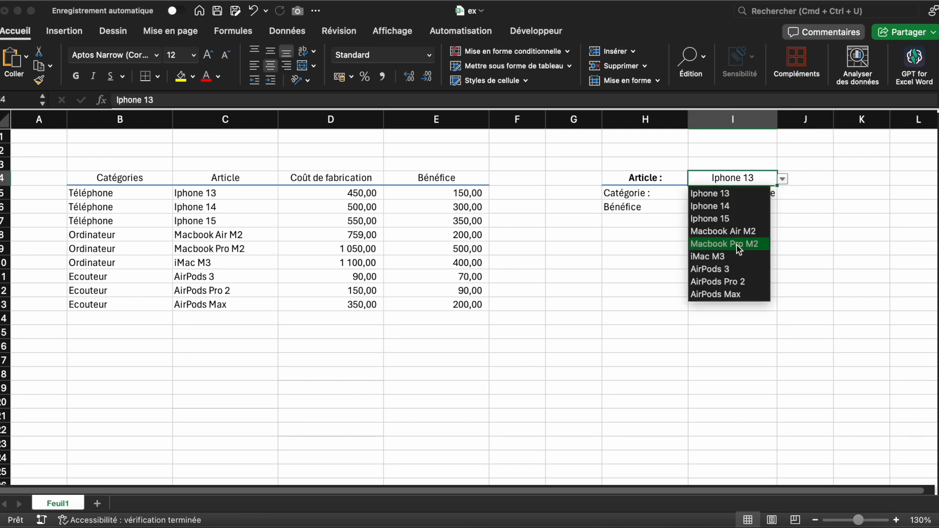
{"action": "left_click", "coordinate": [744, 232]}
{"action": "left_click", "coordinate": [729, 247]}
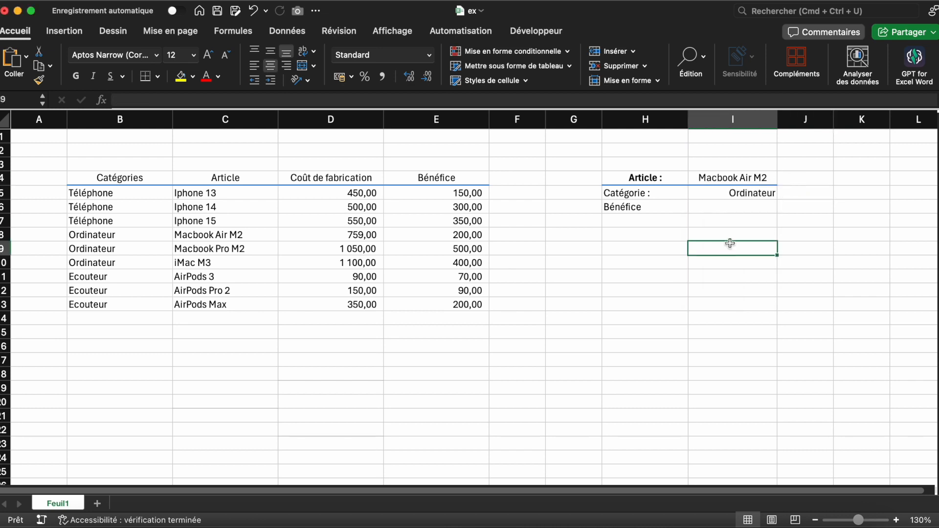
{"action": "left_click", "coordinate": [763, 179]}
{"action": "left_click", "coordinate": [783, 180]}
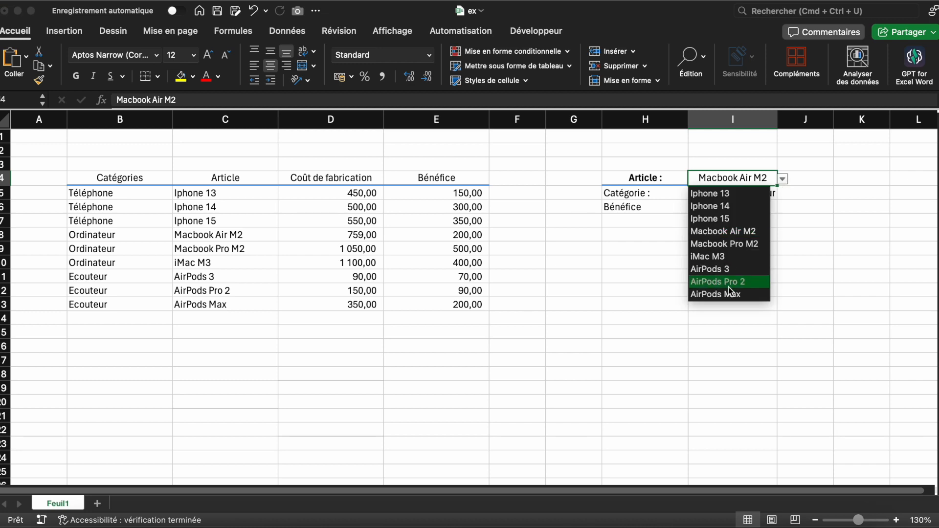
{"action": "left_click", "coordinate": [728, 286]}
{"action": "left_click", "coordinate": [782, 180]}
{"action": "left_click", "coordinate": [754, 192]}
Step: Switch the label in H6 to Coût de fabrication and back to Bénéfice
{"action": "left_click", "coordinate": [669, 208]}
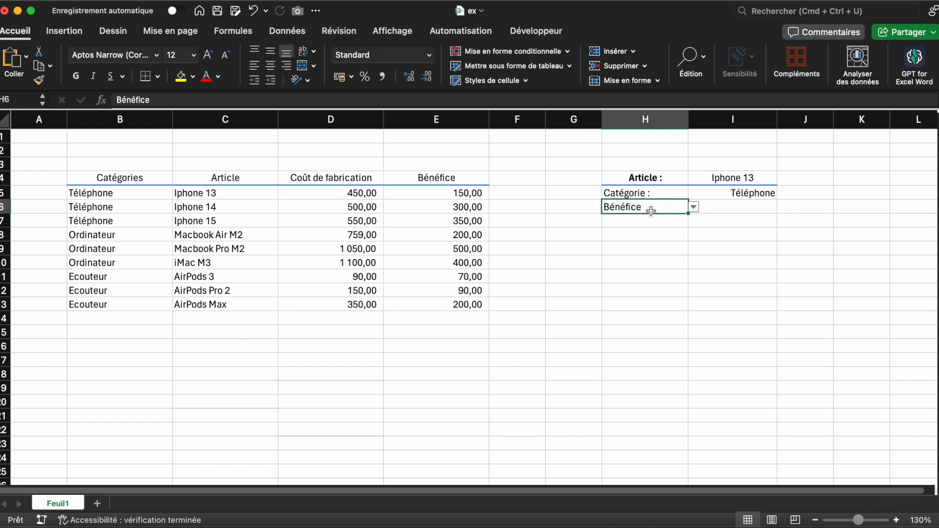
{"action": "left_click", "coordinate": [695, 208]}
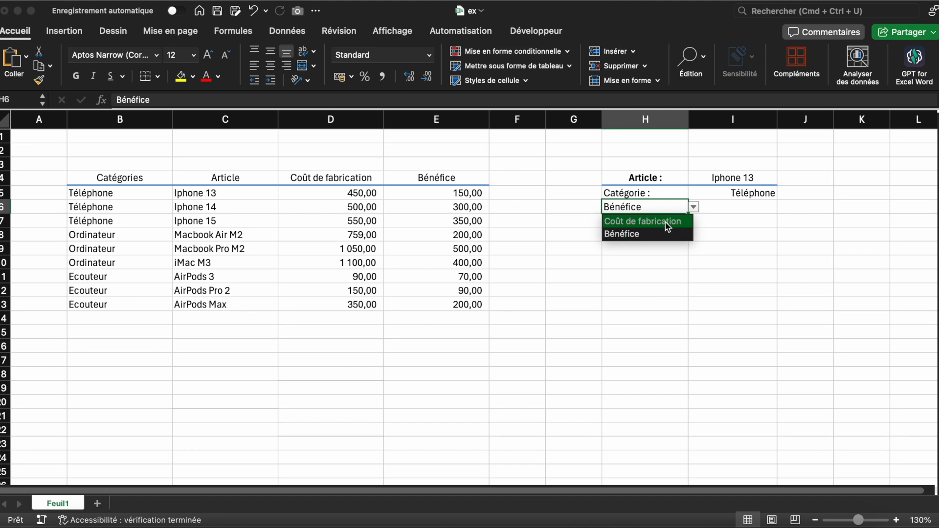
{"action": "left_click", "coordinate": [667, 222]}
{"action": "left_click", "coordinate": [694, 207]}
{"action": "left_click", "coordinate": [655, 234]}
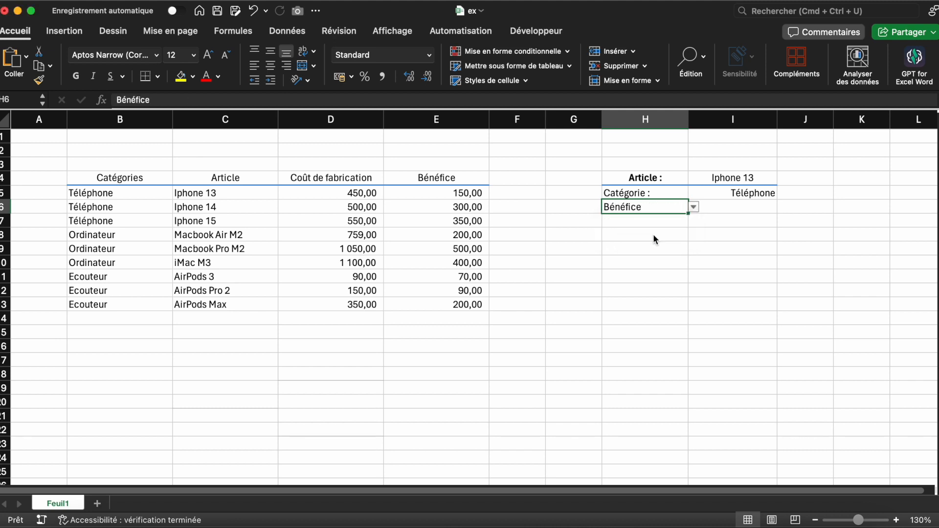
Step: Try a single lookup in I6 returning both numeric columns with =RECHERCHEX(I4;C5:C13;D5:E13)
{"action": "left_click", "coordinate": [727, 207]}
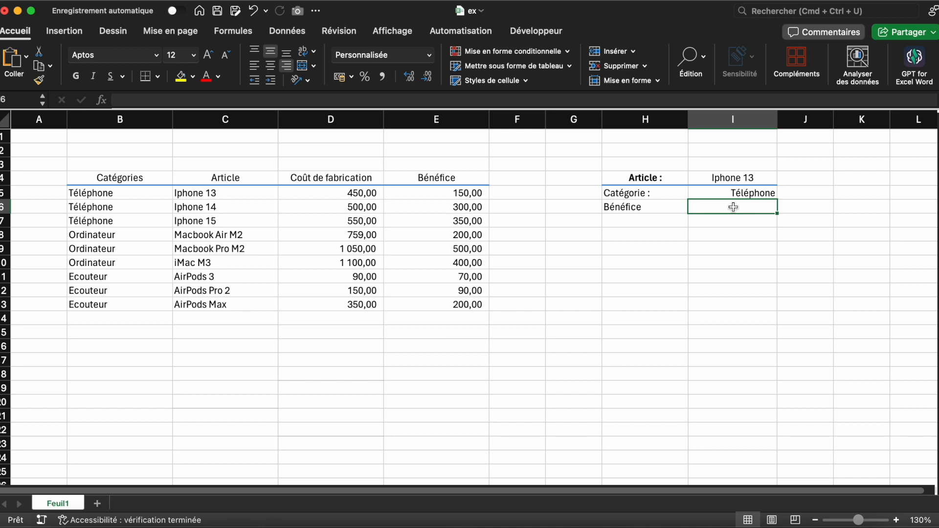
{"action": "type", "text": "=RECHER"}
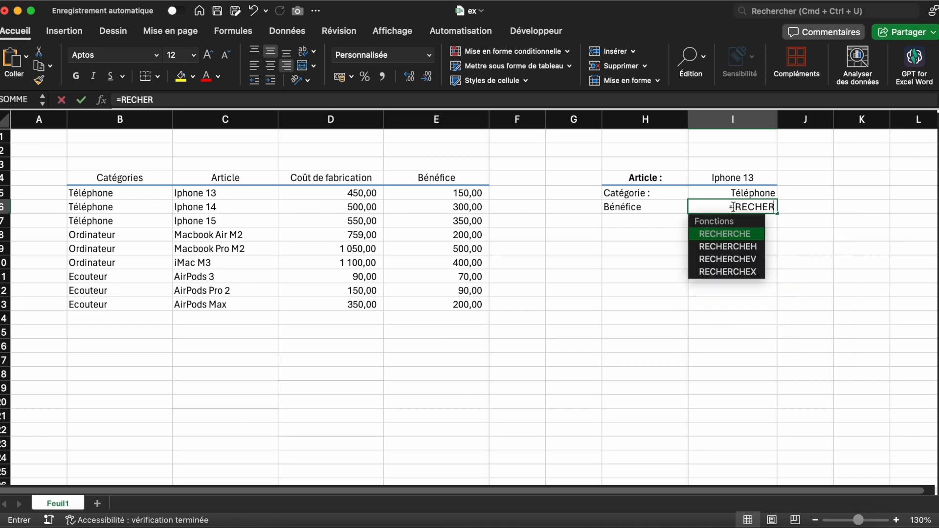
{"action": "type", "text": "CHEX("}
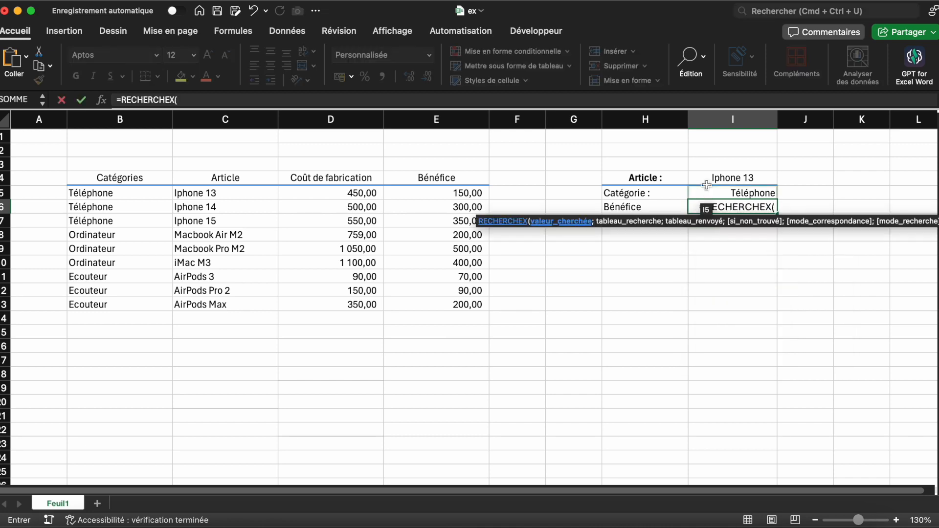
{"action": "left_click", "coordinate": [711, 178]}
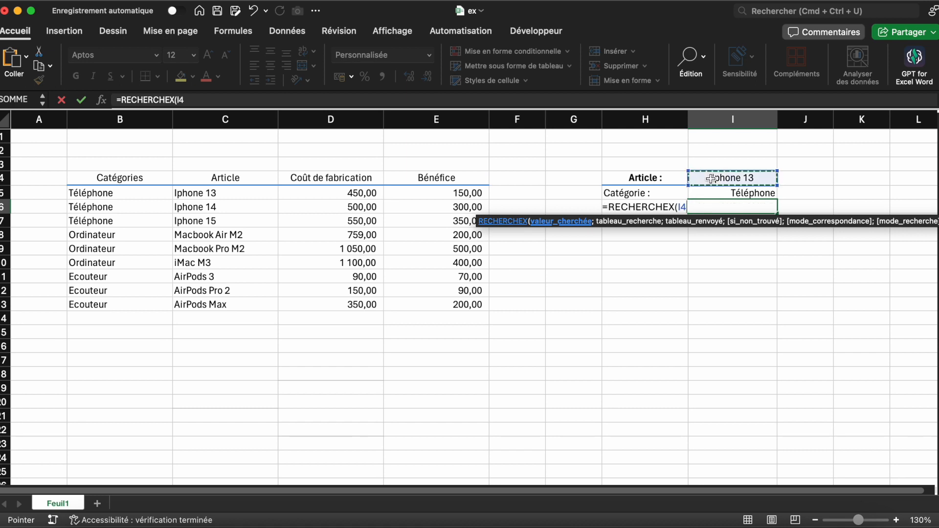
{"action": "type", "text": ";"}
{"action": "left_click_drag", "start_coordinate": [258, 191], "coordinate": [232, 303]}
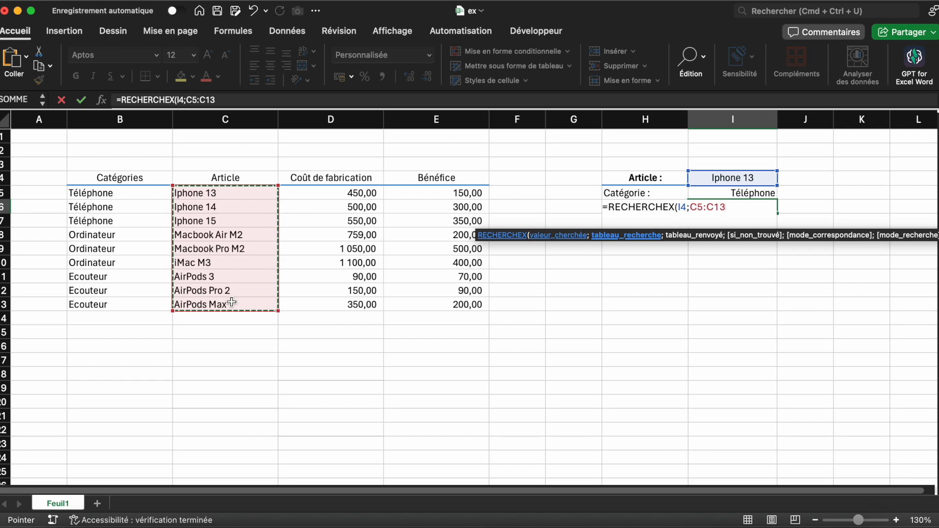
{"action": "type", "text": ";"}
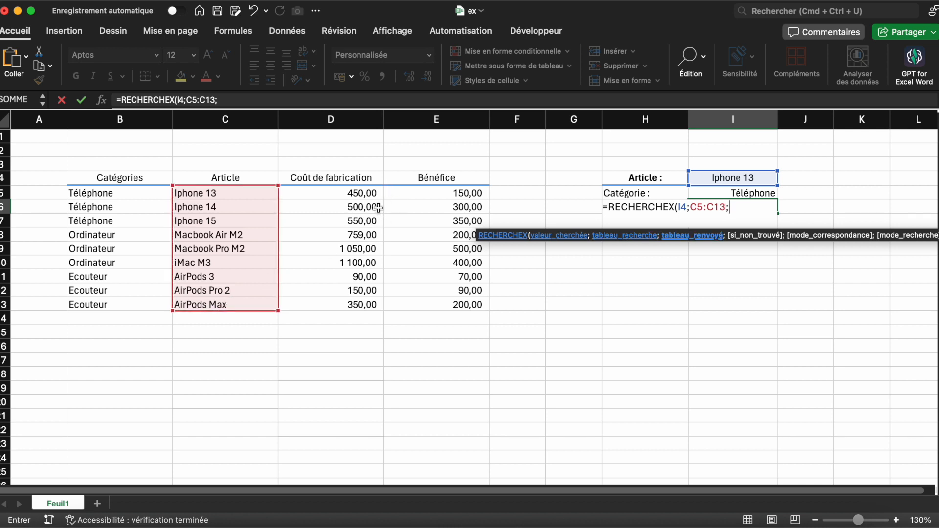
{"action": "left_click_drag", "start_coordinate": [373, 197], "coordinate": [417, 301]}
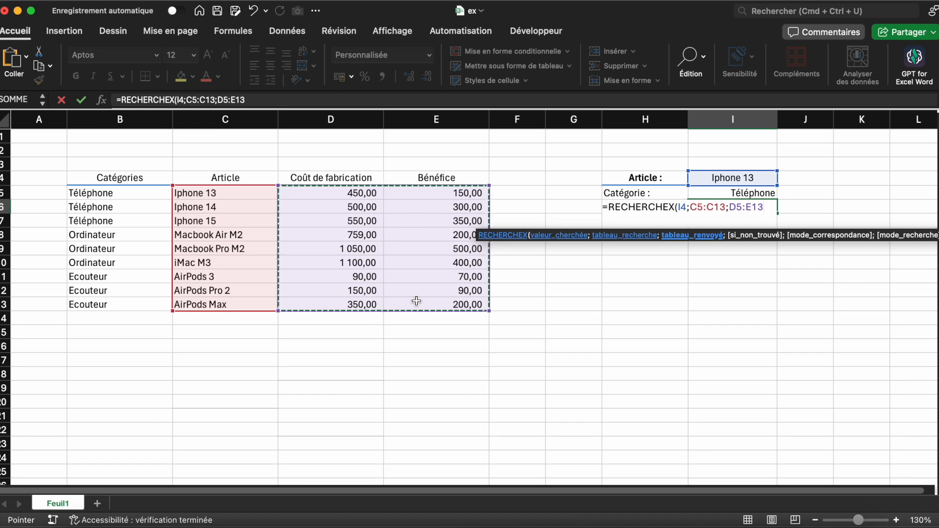
{"action": "key", "text": "Return"}
Step: Choose Bénéfice again in H6's list to test the lookup in I6
{"action": "left_click", "coordinate": [636, 207]}
{"action": "left_click", "coordinate": [694, 207]}
{"action": "left_click", "coordinate": [658, 229]}
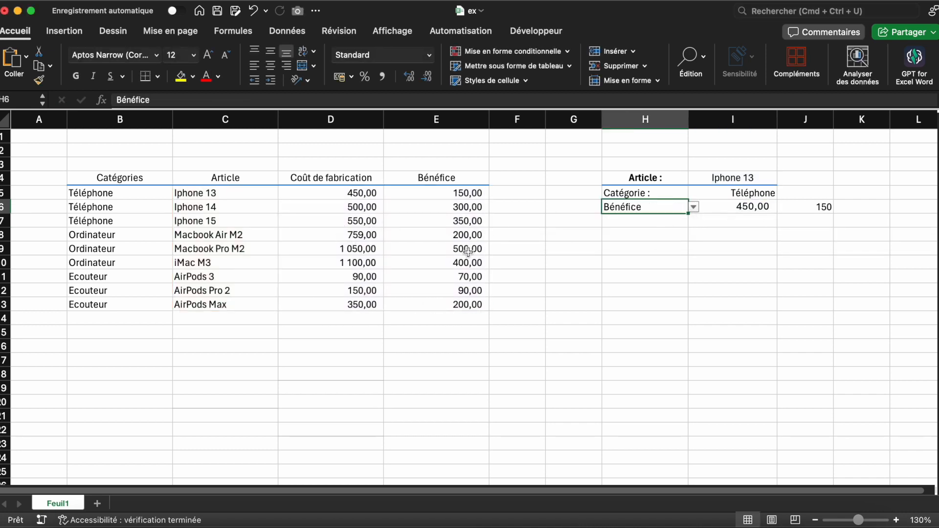
Step: Inspect the lookup output spread across I6 and J6, and delete the formula from I6
{"action": "left_click", "coordinate": [812, 207]}
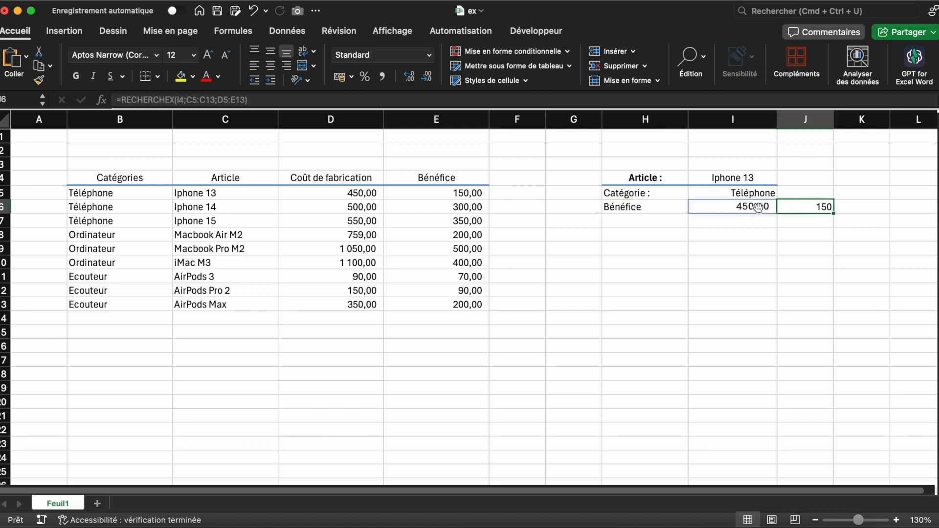
{"action": "left_click_drag", "start_coordinate": [758, 207], "coordinate": [805, 208]}
{"action": "left_click", "coordinate": [784, 226]}
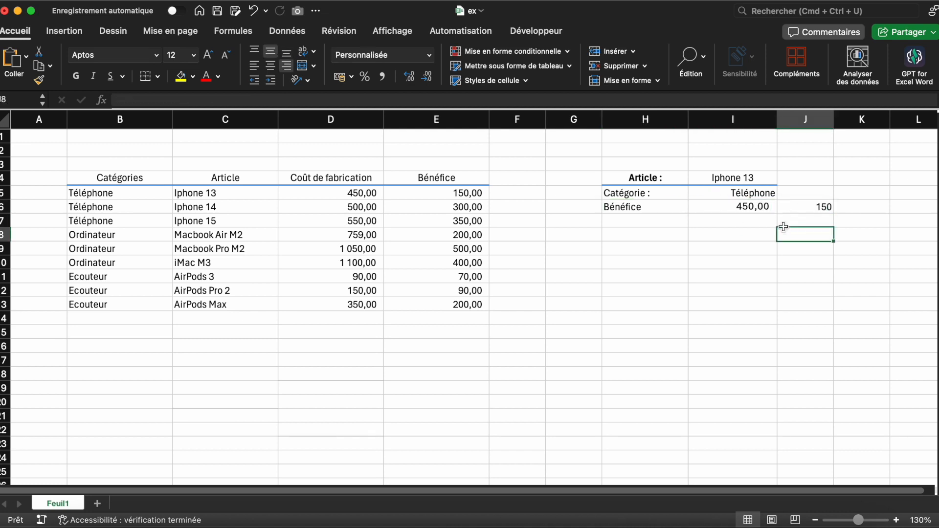
{"action": "left_click", "coordinate": [756, 208]}
{"action": "key", "text": "Delete"}
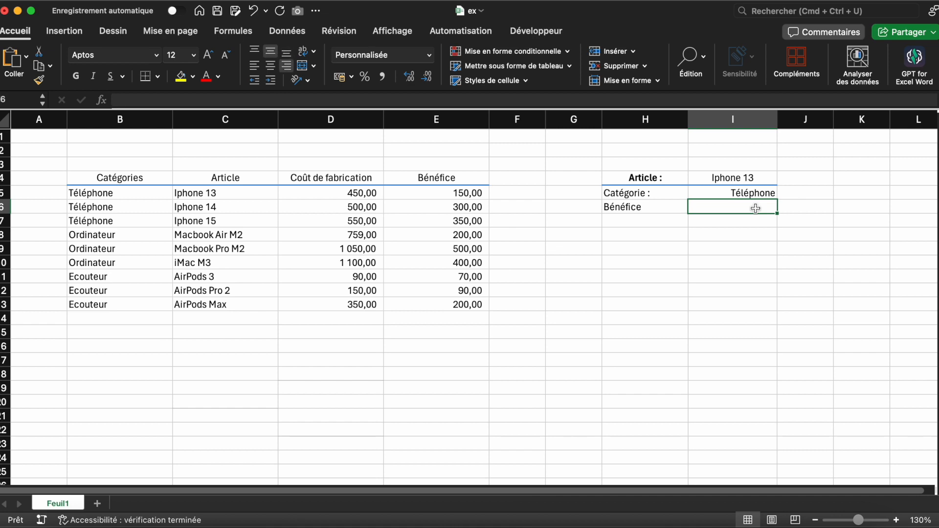
Step: Begin a RECHERCHEX formula in I6 that looks up I4 in the article range C5:C13
{"action": "type", "text": "=RECHERC"}
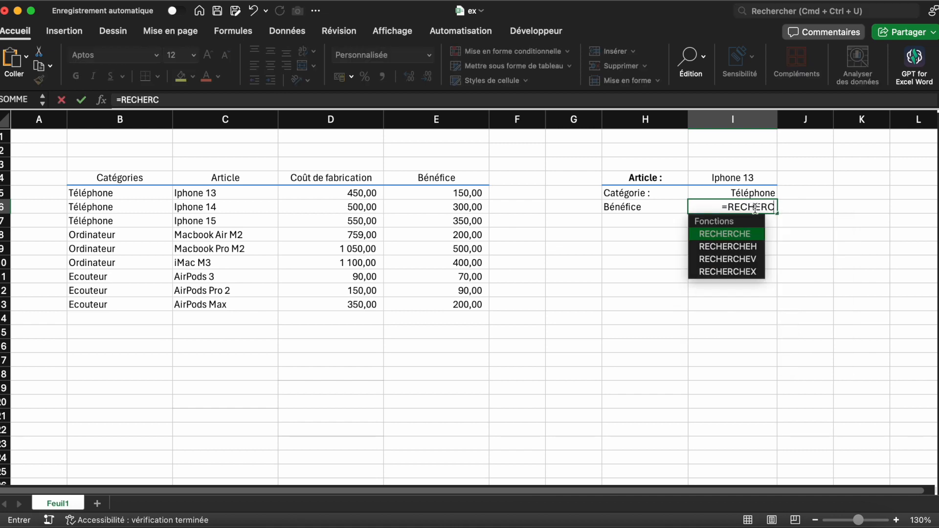
{"action": "type", "text": "HEX("}
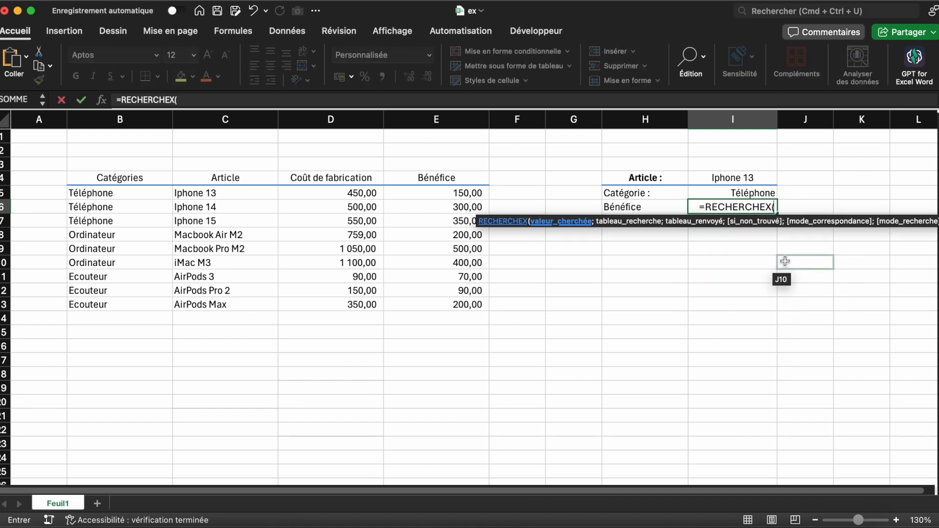
{"action": "left_click", "coordinate": [745, 175]}
{"action": "type", "text": ";"}
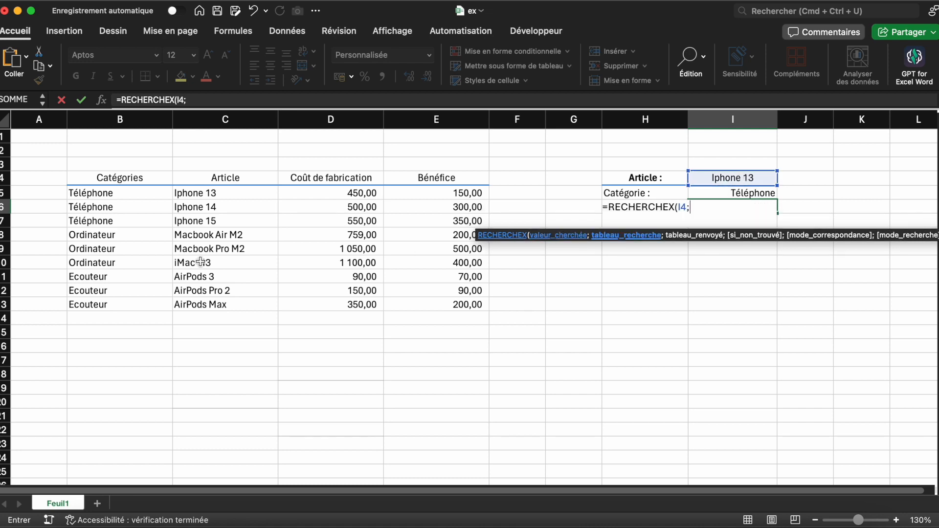
{"action": "left_click_drag", "start_coordinate": [191, 193], "coordinate": [232, 304]}
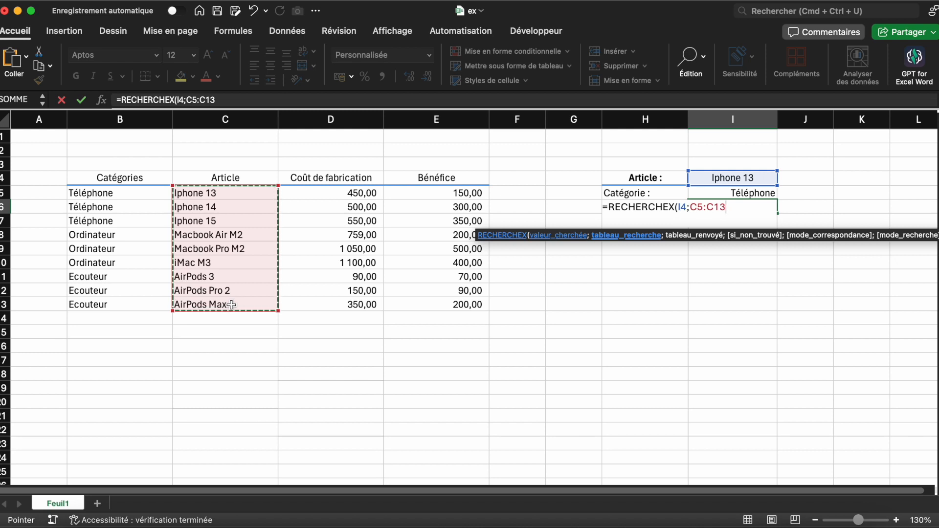
Step: Complete I6's formula with a nested RECHERCHEX(H6;D4:E4;D5:E13) as the return array
{"action": "type", "text": ";REC"}
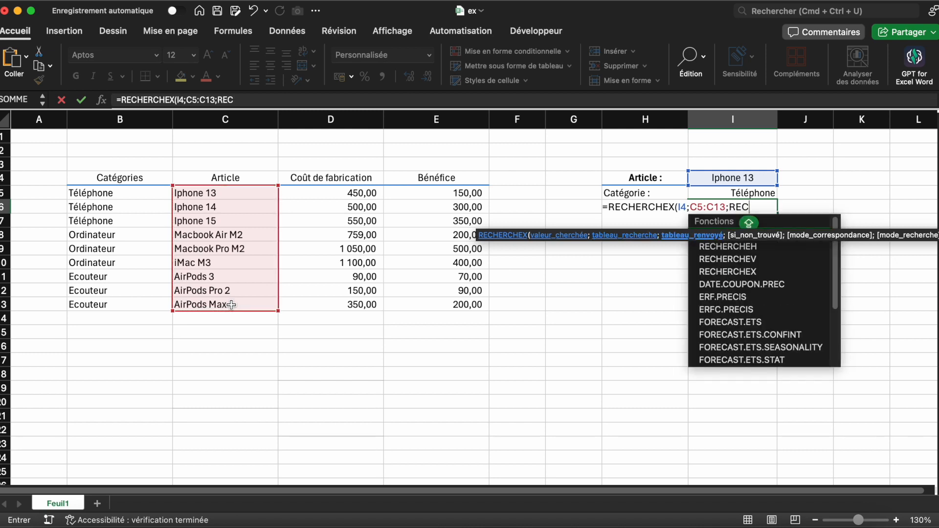
{"action": "type", "text": "HERCHEX("}
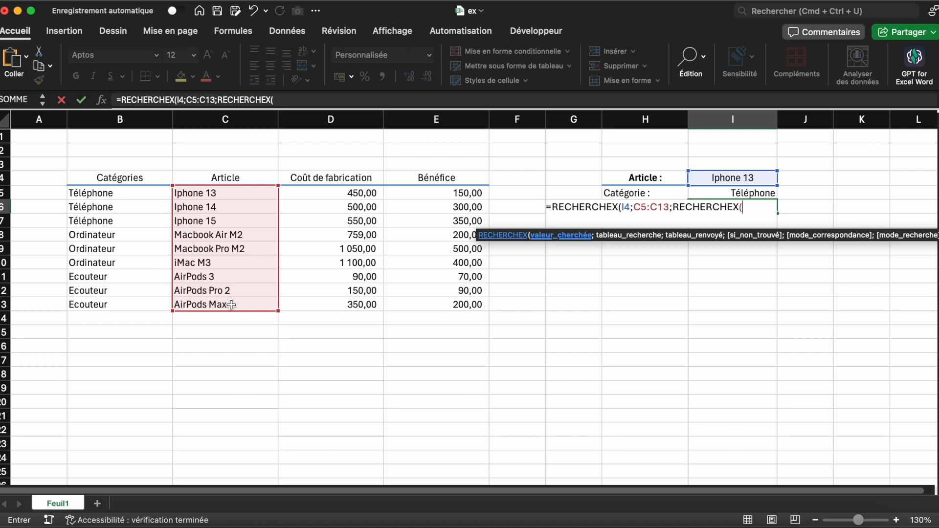
{"action": "type", "text": "H"}
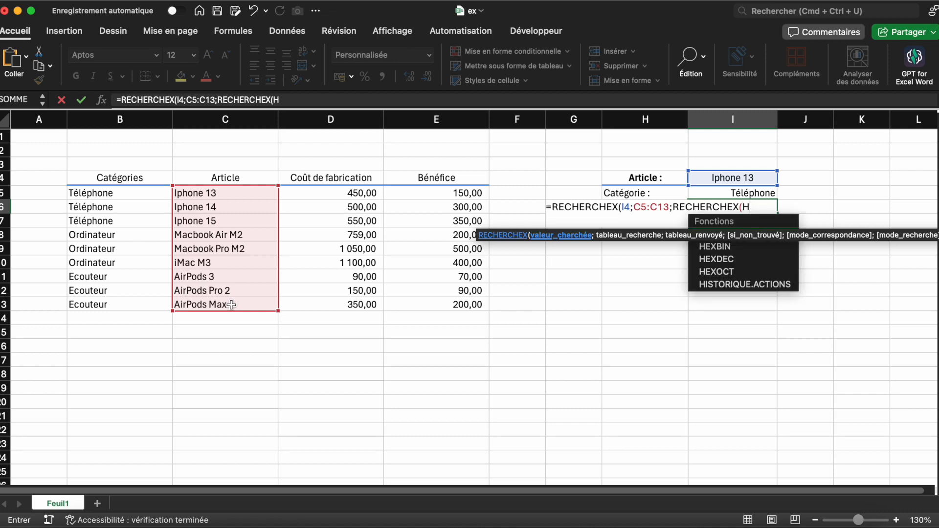
{"action": "type", "text": "6;"}
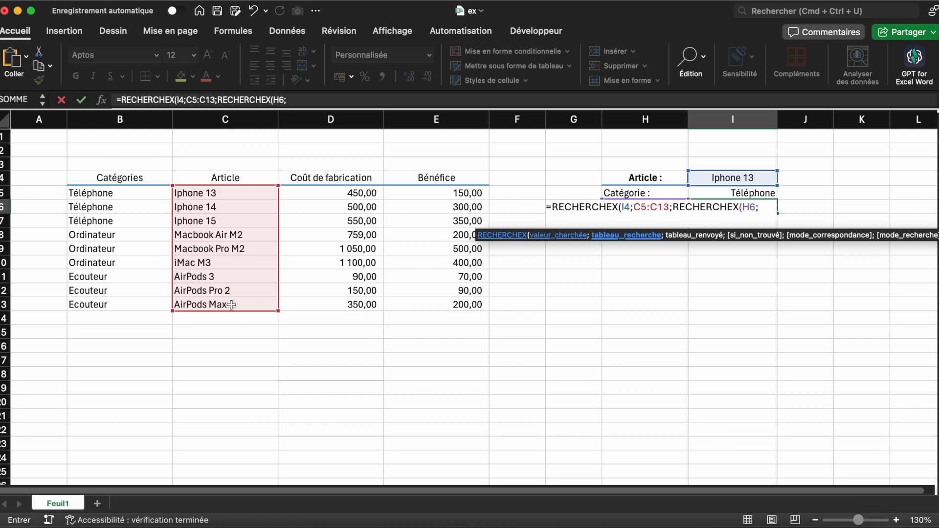
{"action": "left_click_drag", "start_coordinate": [343, 182], "coordinate": [406, 175]}
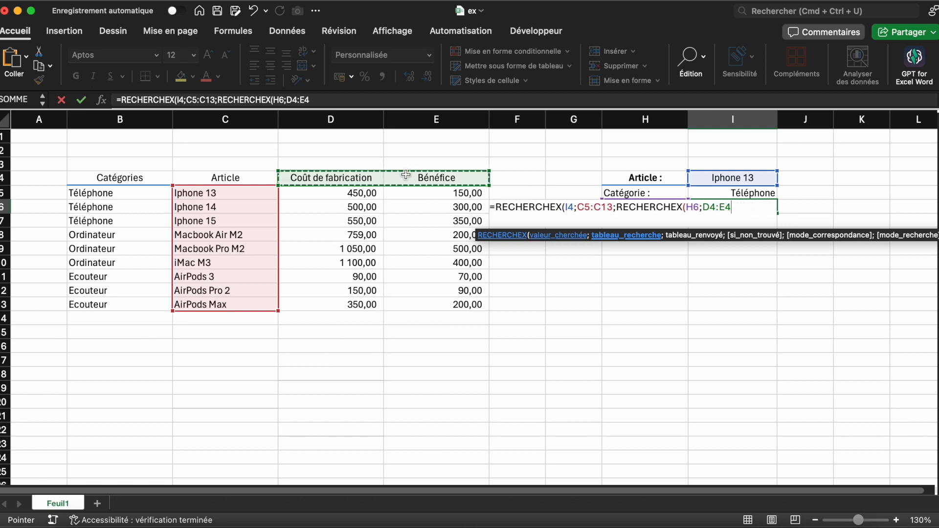
{"action": "type", "text": ";"}
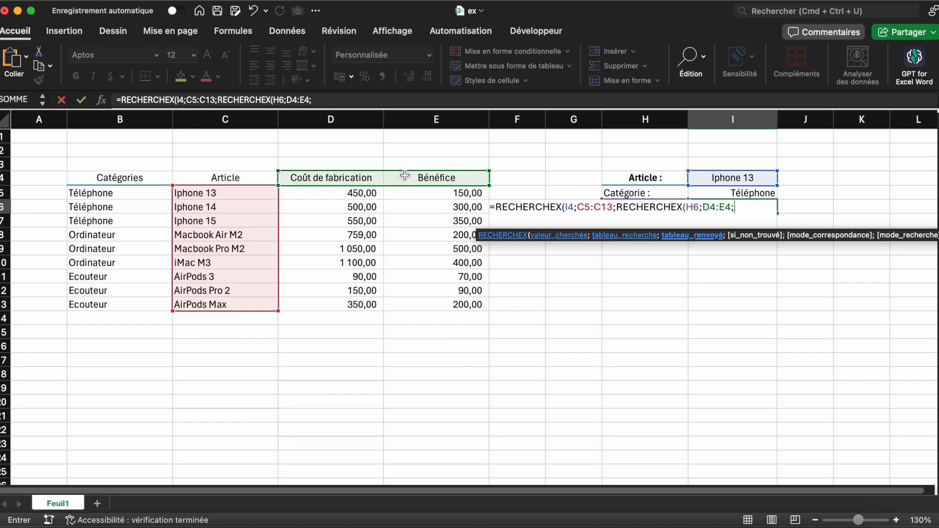
{"action": "left_click_drag", "start_coordinate": [374, 191], "coordinate": [427, 302]}
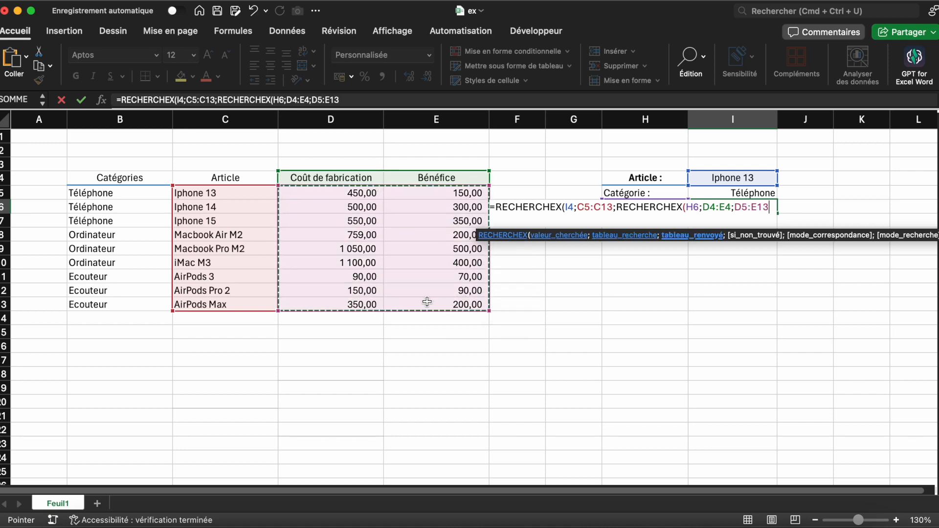
{"action": "type", "text": "))"}
{"action": "key", "text": "Return"}
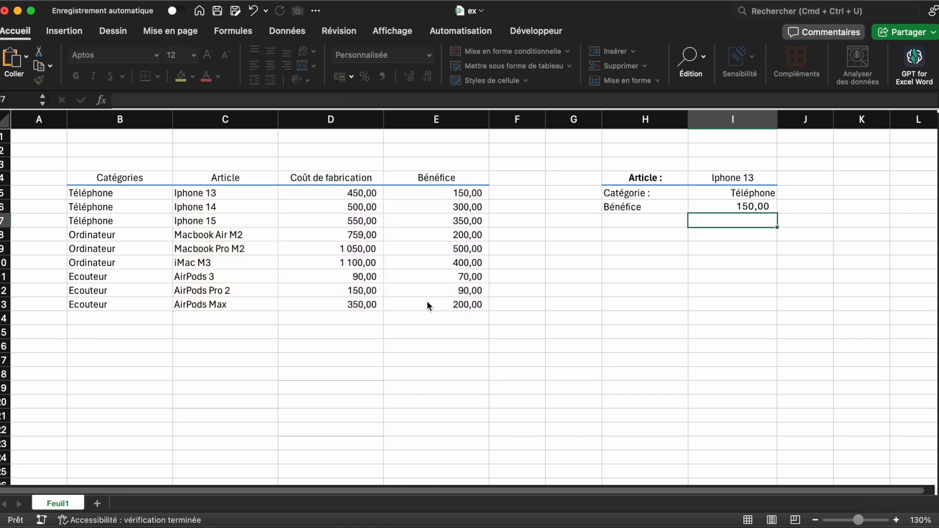
Step: Test the nested lookup by choosing Coût de fabrication in H6's list
{"action": "left_click", "coordinate": [669, 207]}
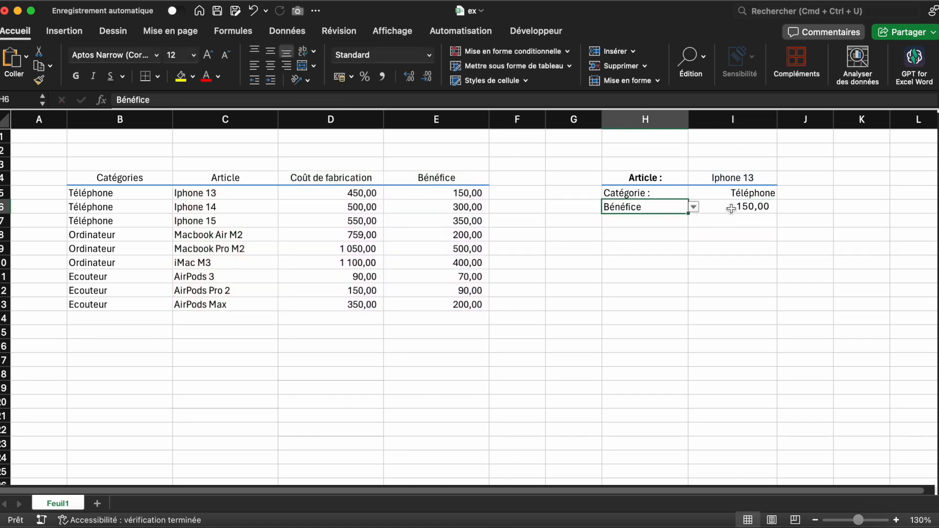
{"action": "left_click", "coordinate": [694, 207]}
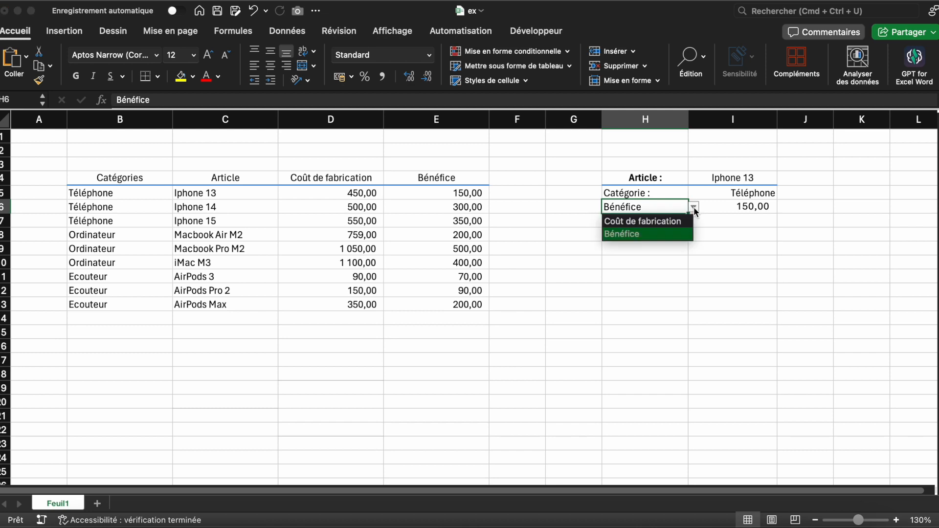
{"action": "left_click", "coordinate": [676, 221]}
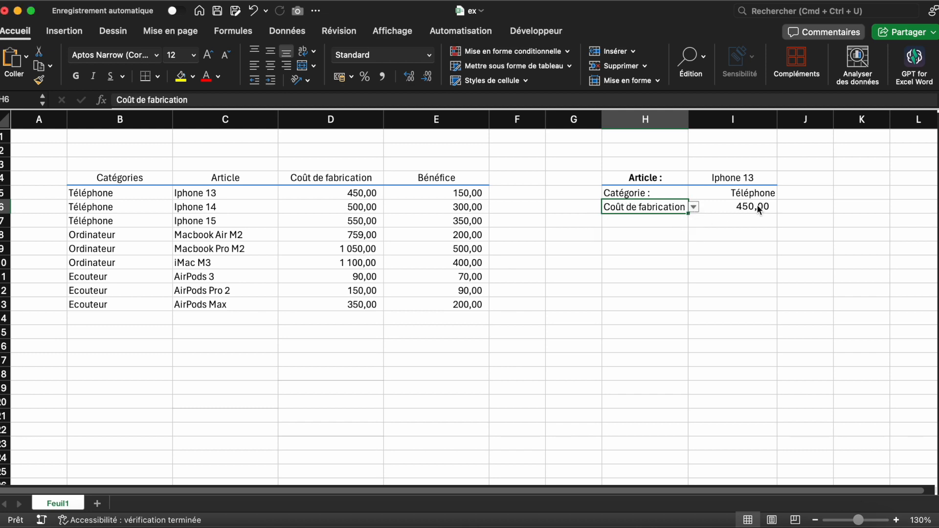
Step: Test the lookups with Macbook Air M2 as the article in I4 and Bénéfice as the label in H6
{"action": "left_click", "coordinate": [769, 177]}
{"action": "left_click", "coordinate": [782, 179]}
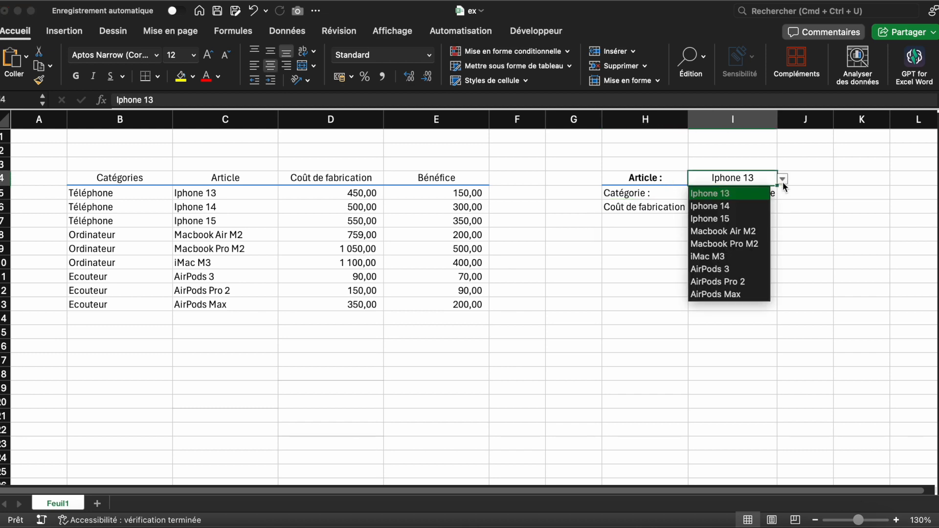
{"action": "left_click", "coordinate": [739, 232]}
{"action": "left_click", "coordinate": [680, 205]}
{"action": "left_click", "coordinate": [693, 209]}
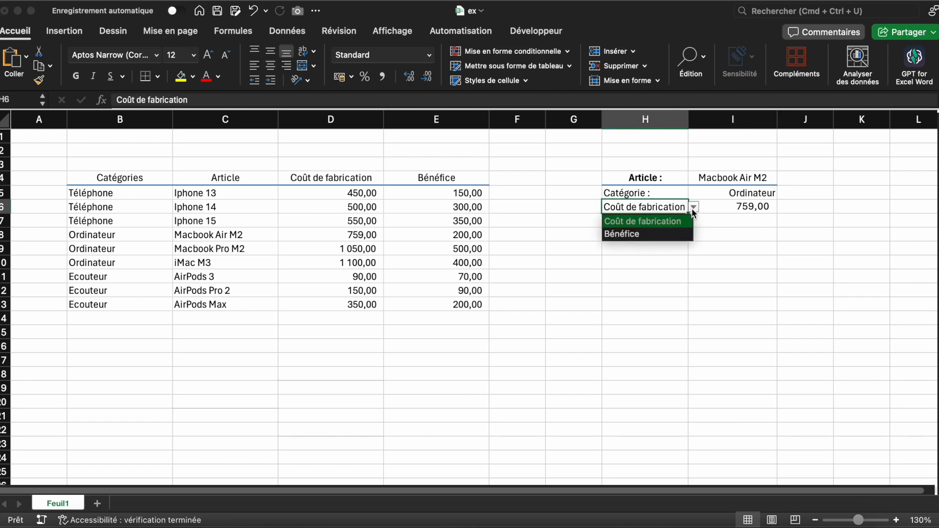
{"action": "left_click", "coordinate": [676, 233]}
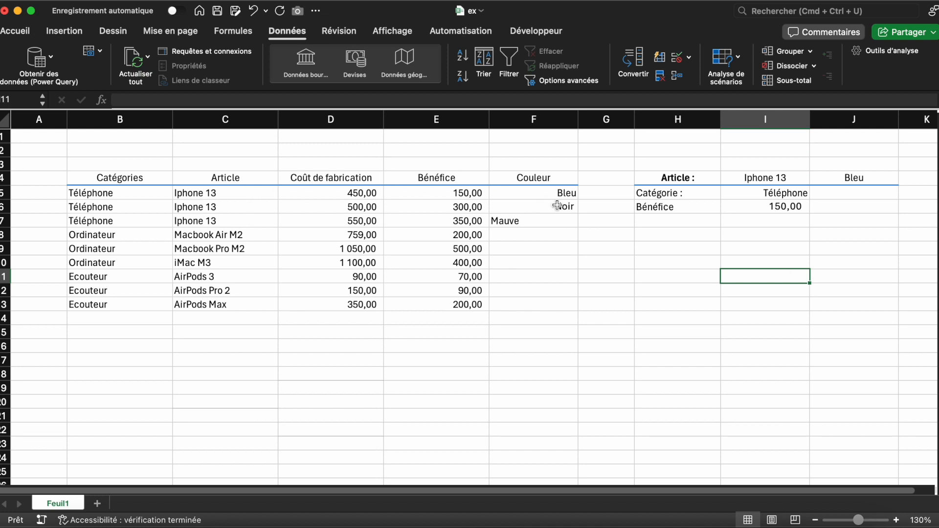
Step: Centre the colour names in F5:F7 and check the colour selection cell J4
{"action": "left_click_drag", "start_coordinate": [553, 193], "coordinate": [548, 230]}
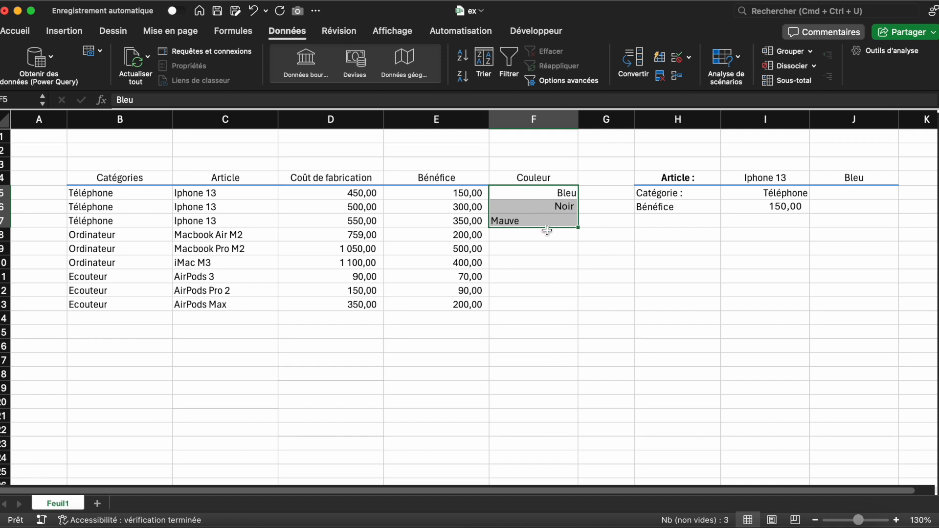
{"action": "left_click", "coordinate": [580, 269]}
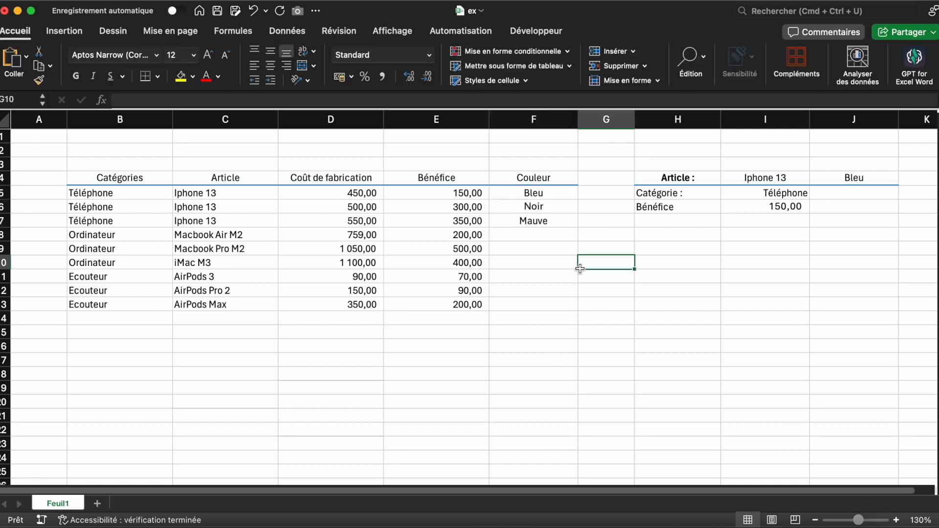
{"action": "left_click", "coordinate": [832, 177]}
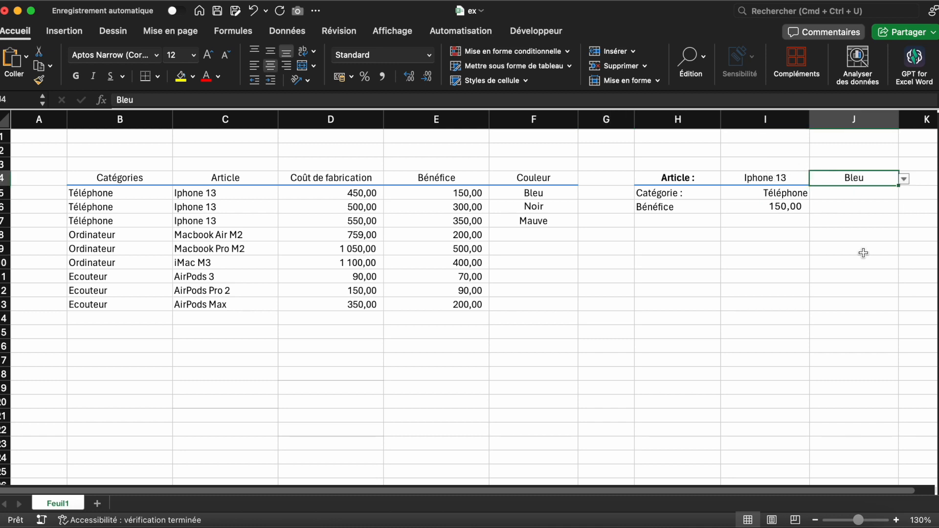
{"action": "left_click", "coordinate": [861, 276]}
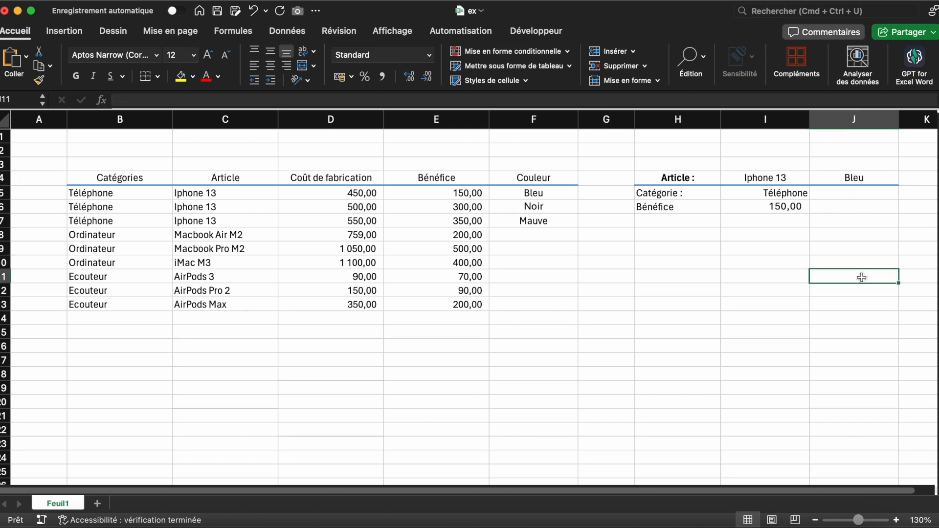
Step: Begin a RECHERCHEX formula in J5 with the combined article and colour criterion I4&J4 as the lookup value
{"action": "left_click", "coordinate": [866, 192]}
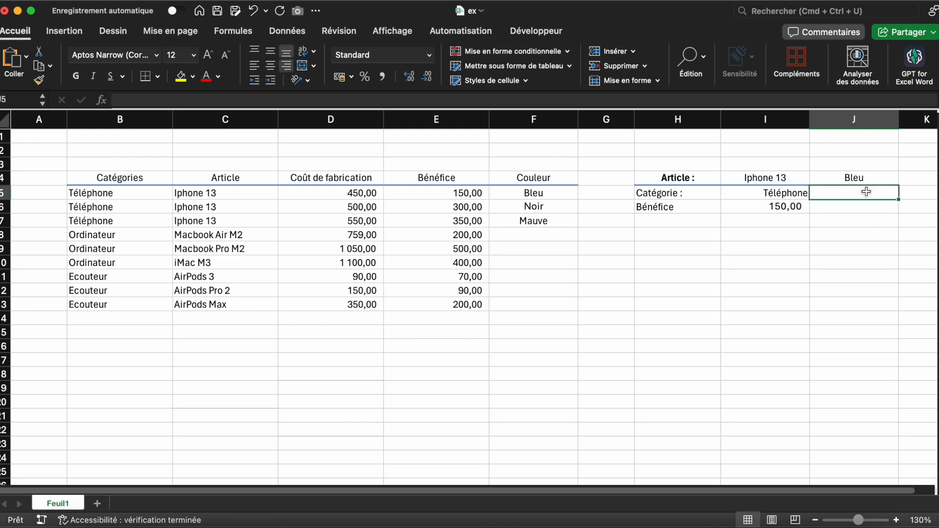
{"action": "type", "text": "=RECHERCHEX"}
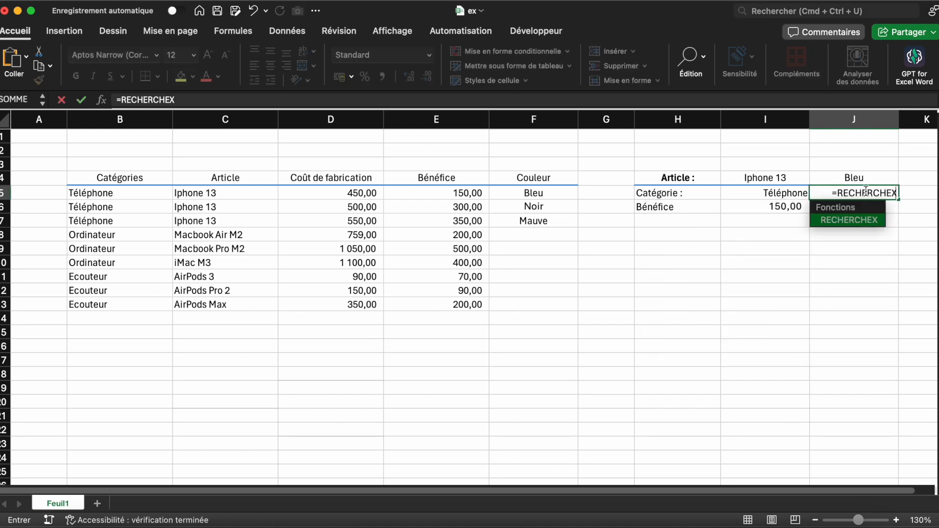
{"action": "type", "text": "("}
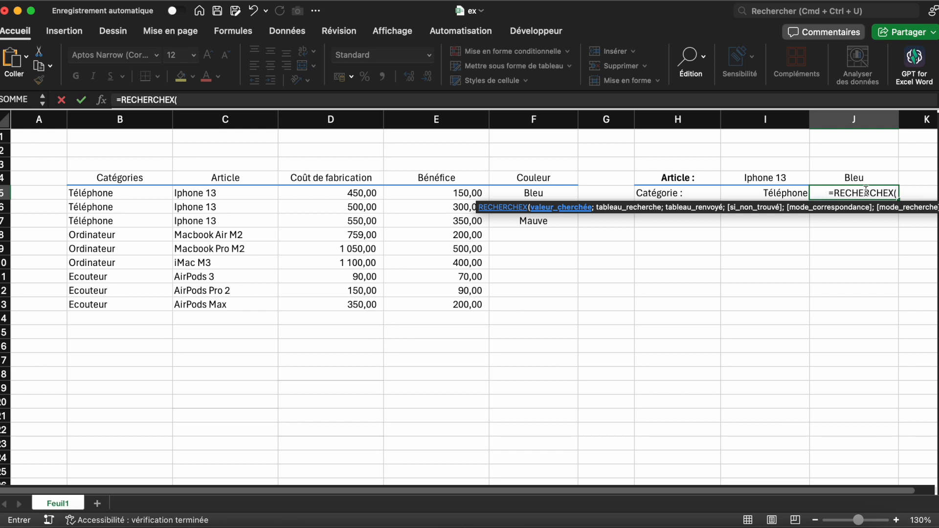
{"action": "left_click", "coordinate": [757, 176]}
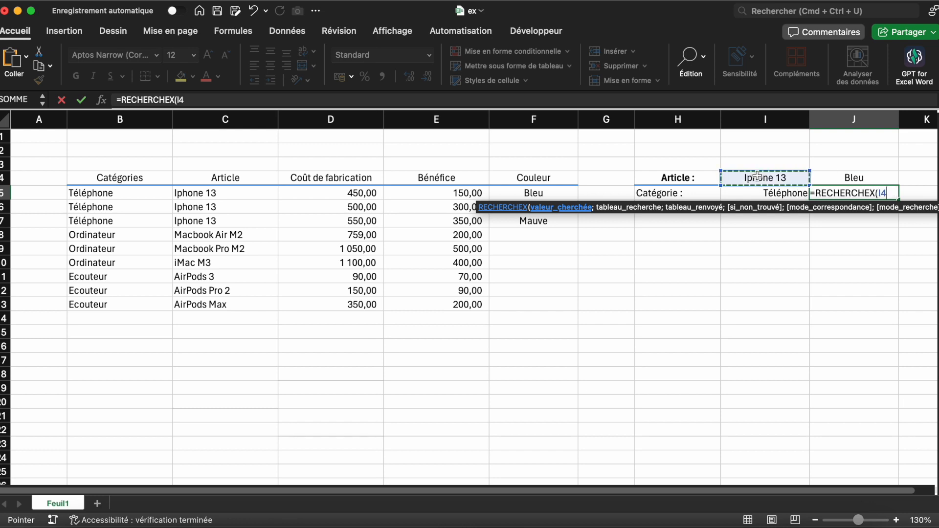
{"action": "type", "text": "&"}
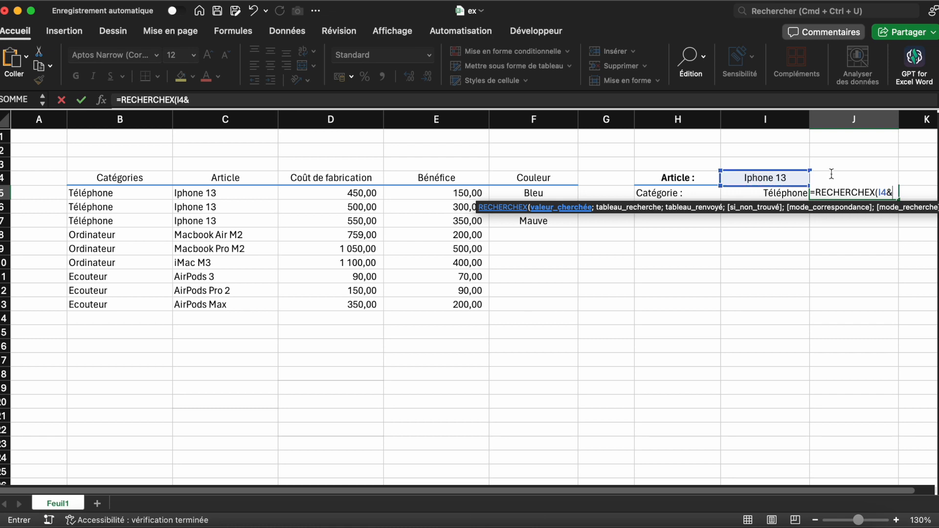
{"action": "type", "text": "J4"}
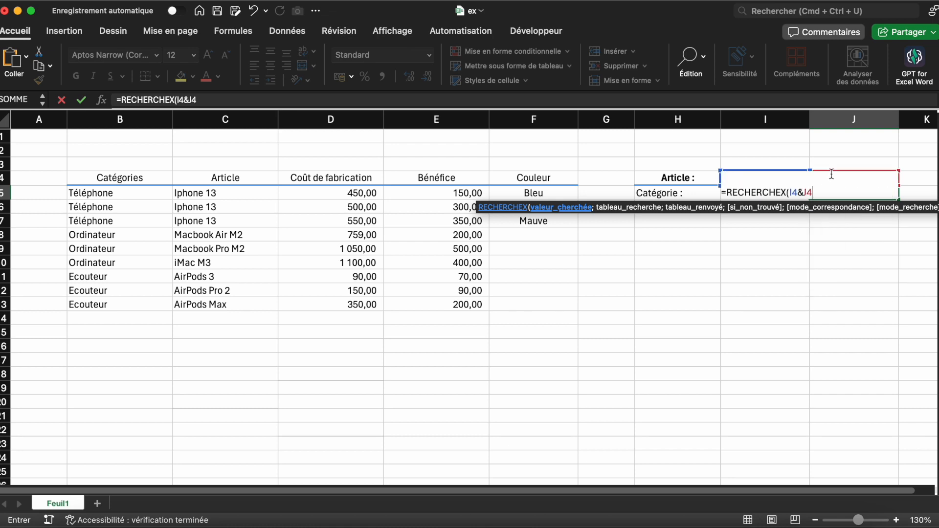
{"action": "type", "text": ";"}
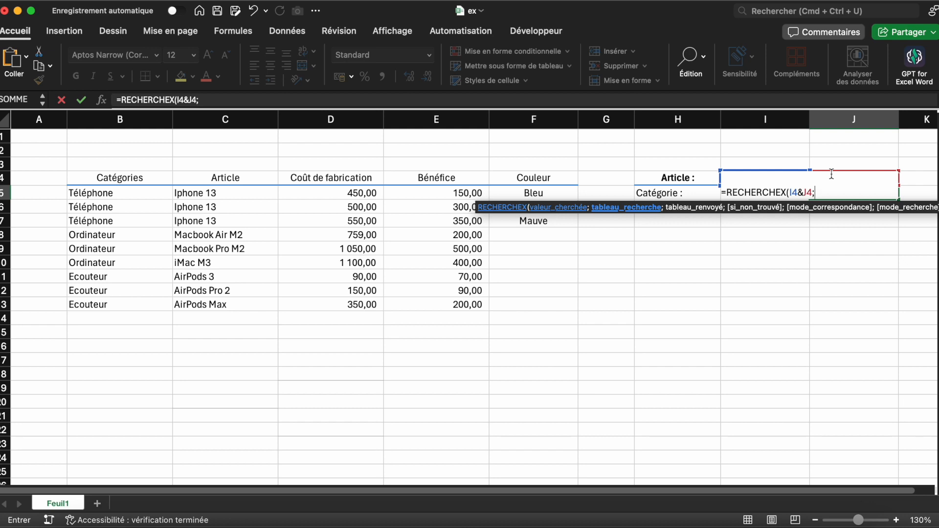
Step: Complete J5's formula with C5:C13&F5:F13 as the lookup array and the categories B5:B13 as the return array
{"action": "left_click", "coordinate": [264, 195]}
{"action": "left_click_drag", "start_coordinate": [262, 211], "coordinate": [242, 307]}
{"action": "type", "text": "&"}
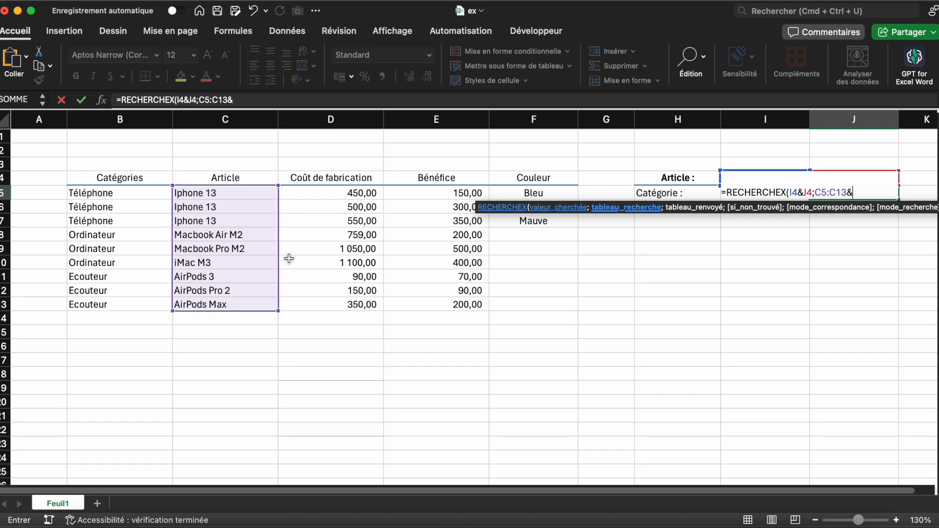
{"action": "left_click_drag", "start_coordinate": [502, 192], "coordinate": [504, 306]}
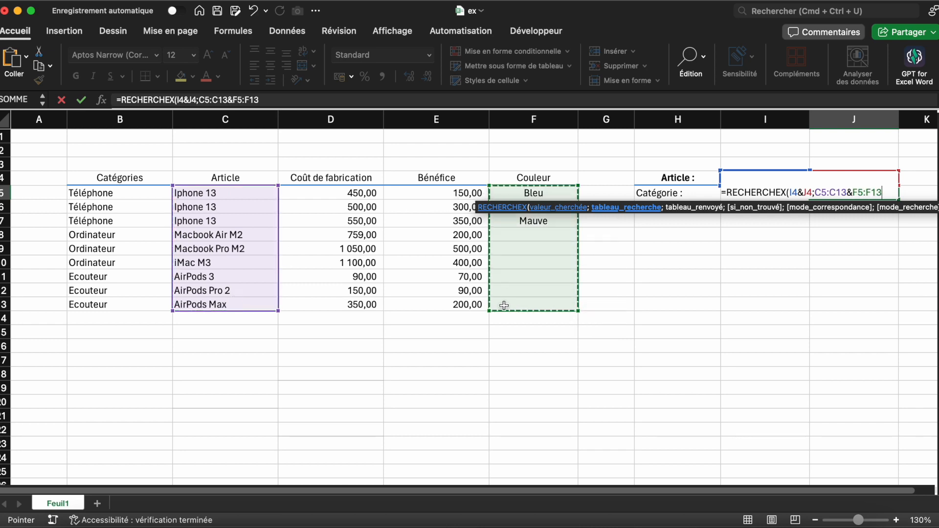
{"action": "type", "text": ";"}
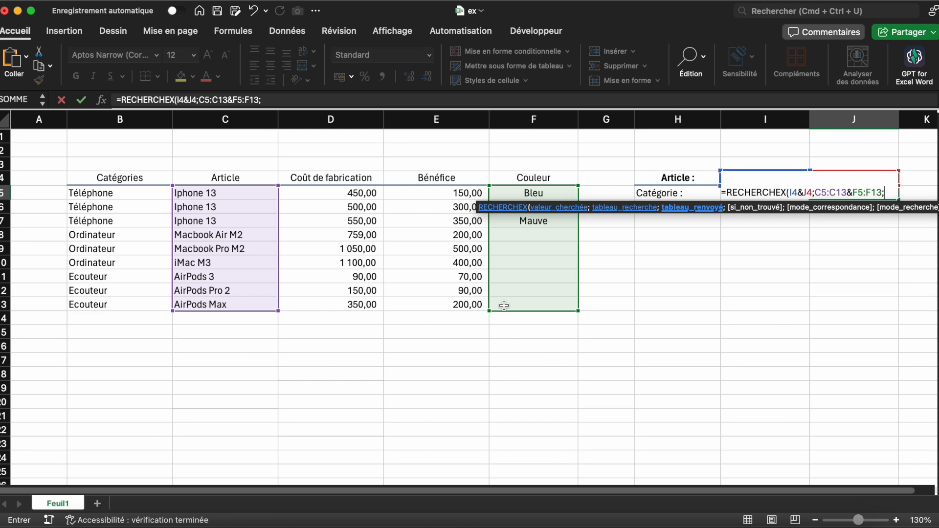
{"action": "left_click_drag", "start_coordinate": [111, 194], "coordinate": [117, 299]}
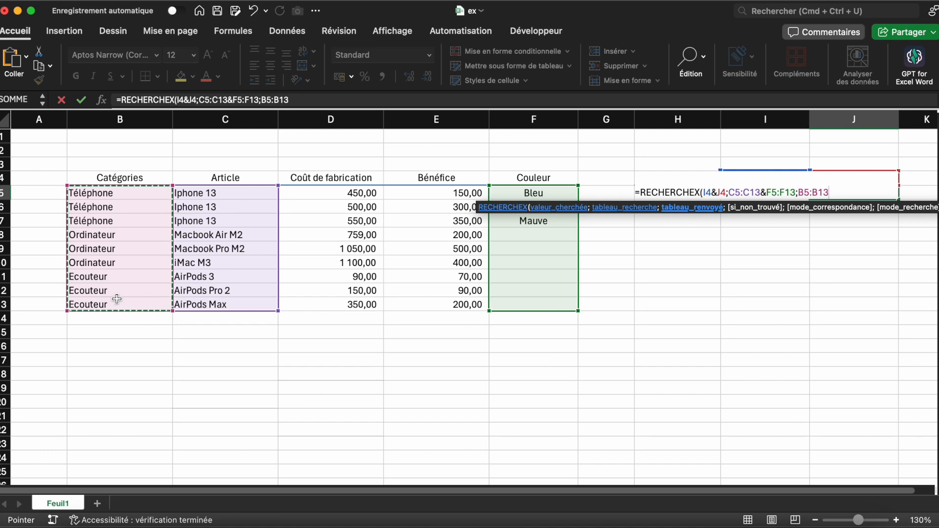
{"action": "type", "text": ")"}
{"action": "key", "text": "Return"}
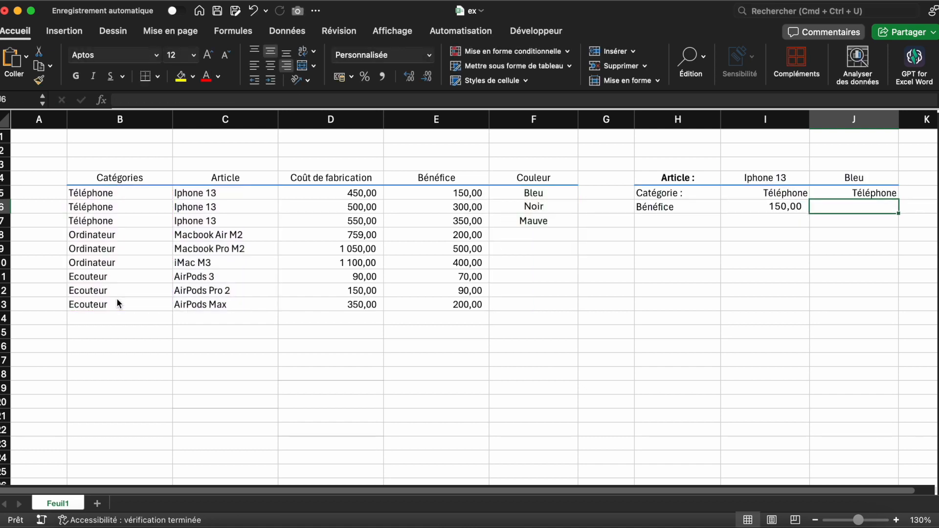
{"action": "left_click", "coordinate": [606, 360]}
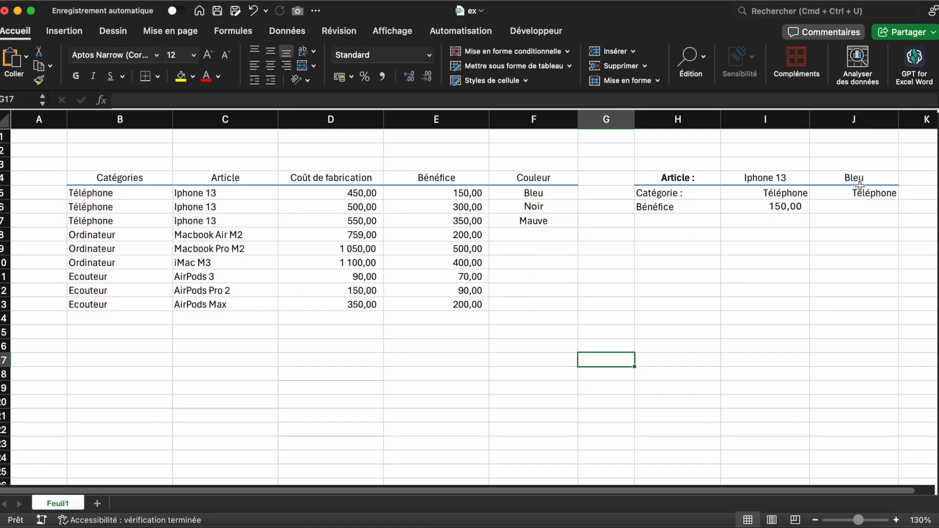
Step: Test the two-criteria category lookup with Noir as the colour in J4
{"action": "left_click", "coordinate": [889, 182]}
{"action": "left_click", "coordinate": [903, 179]}
{"action": "left_click", "coordinate": [841, 206]}
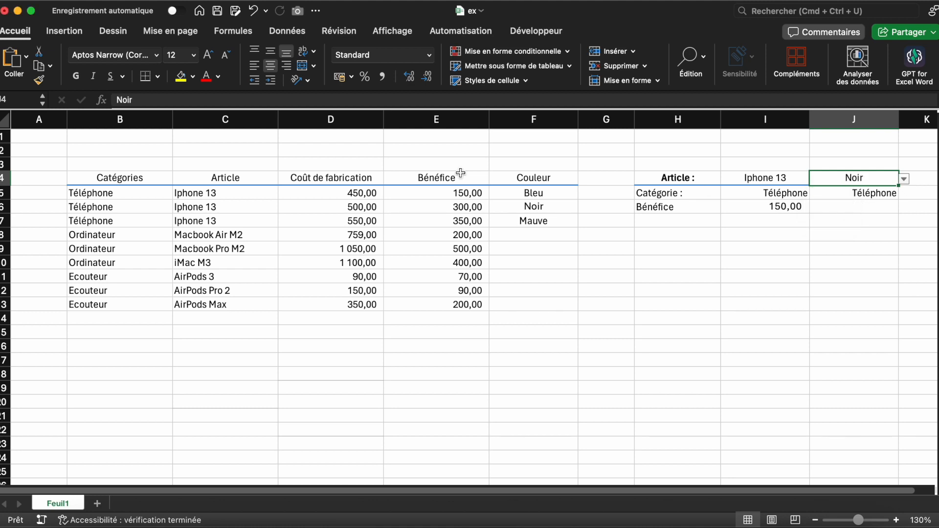
Step: Change the category of the third Iphone 13 row in B7 to Ordinateur
{"action": "left_click", "coordinate": [136, 219]}
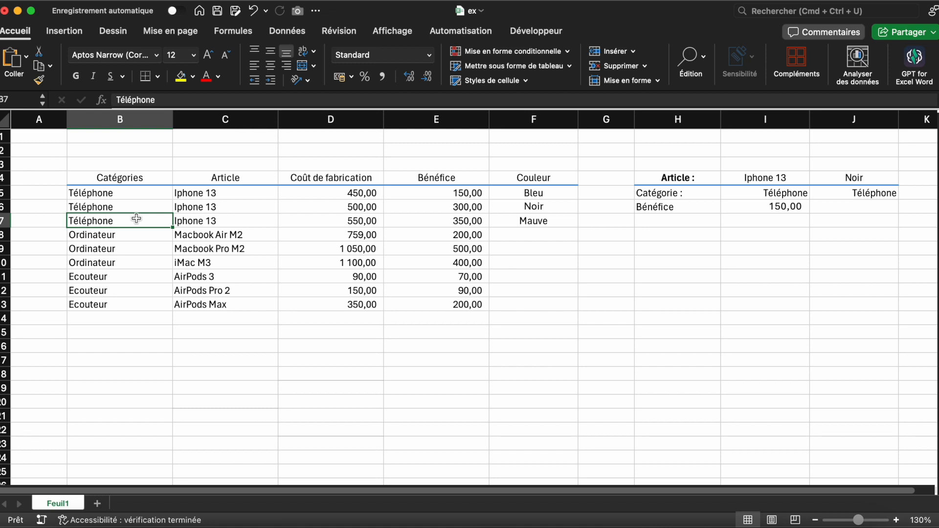
{"action": "type", "text": "Ordinateur"}
{"action": "key", "text": "Return"}
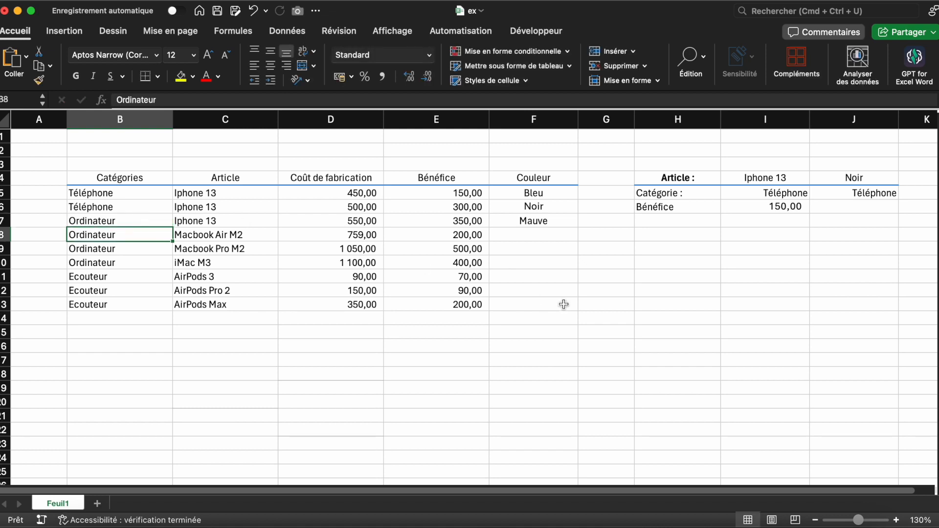
Step: Test the category lookup in J5 with Mauve as the colour in J4
{"action": "left_click", "coordinate": [563, 304]}
{"action": "left_click", "coordinate": [887, 178]}
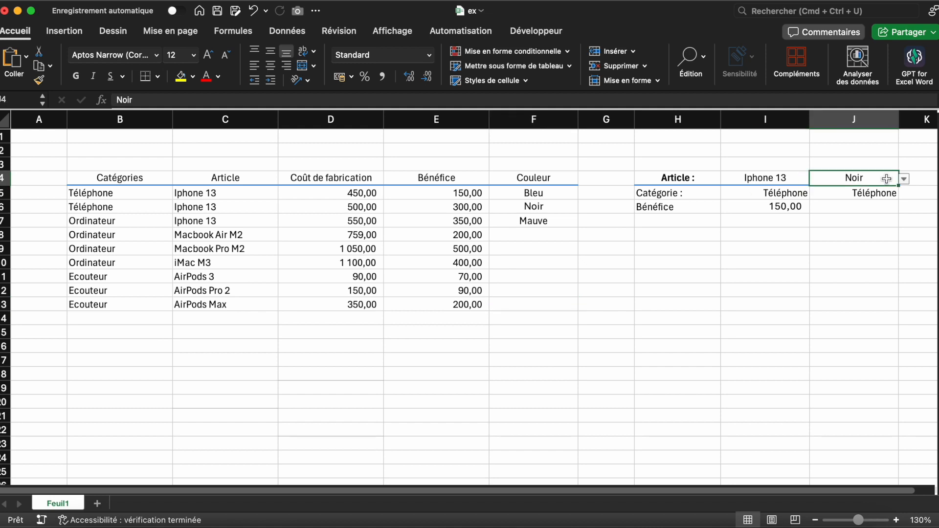
{"action": "left_click", "coordinate": [905, 179]}
{"action": "left_click", "coordinate": [849, 223]}
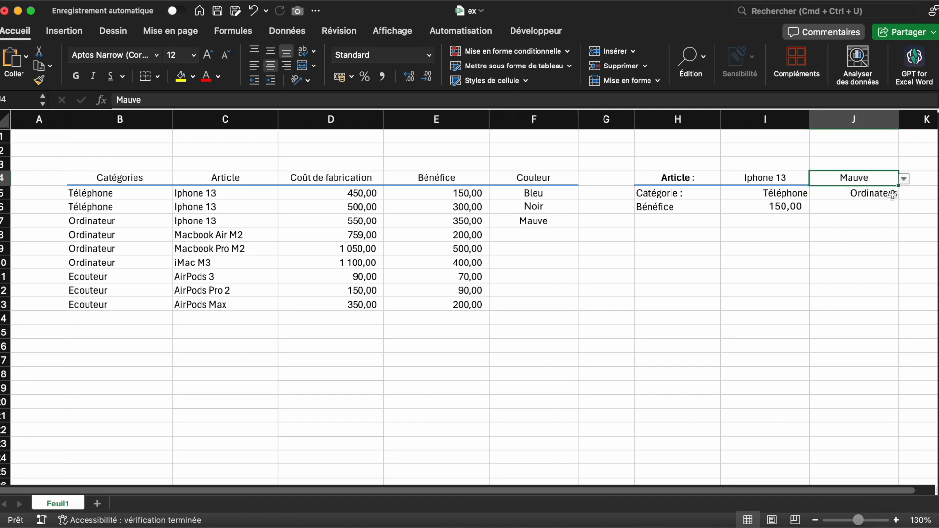
{"action": "left_click", "coordinate": [607, 291]}
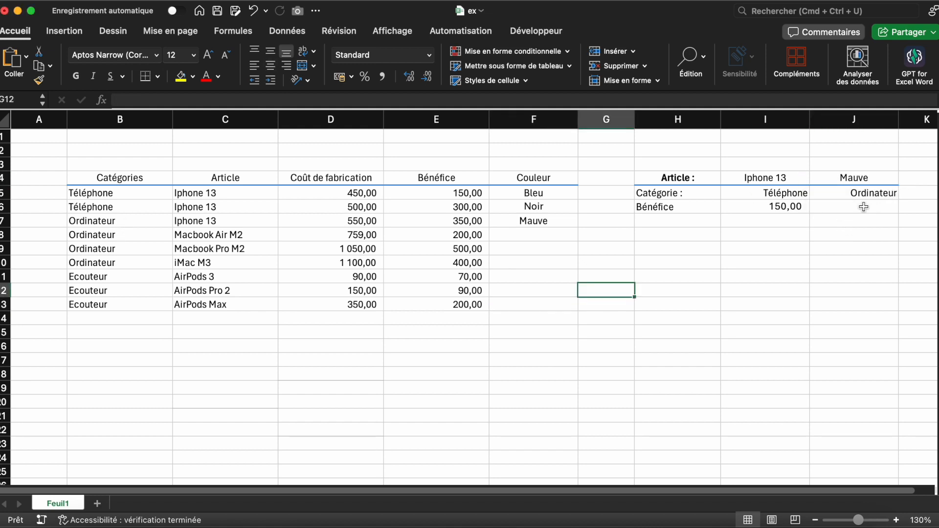
Step: Begin a RECHERCHEX formula in J6 with the combined article and colour I4&J4 as the lookup value
{"action": "left_click", "coordinate": [863, 207]}
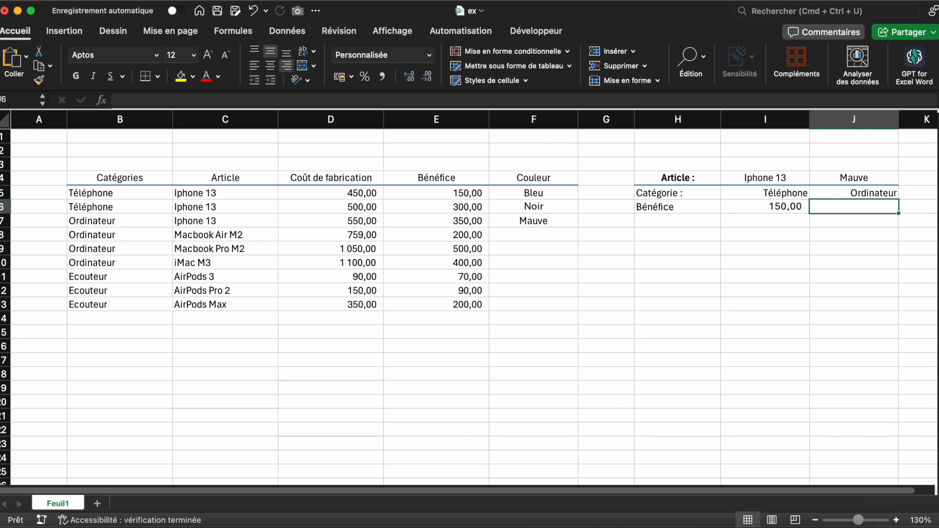
{"action": "type", "text": "="}
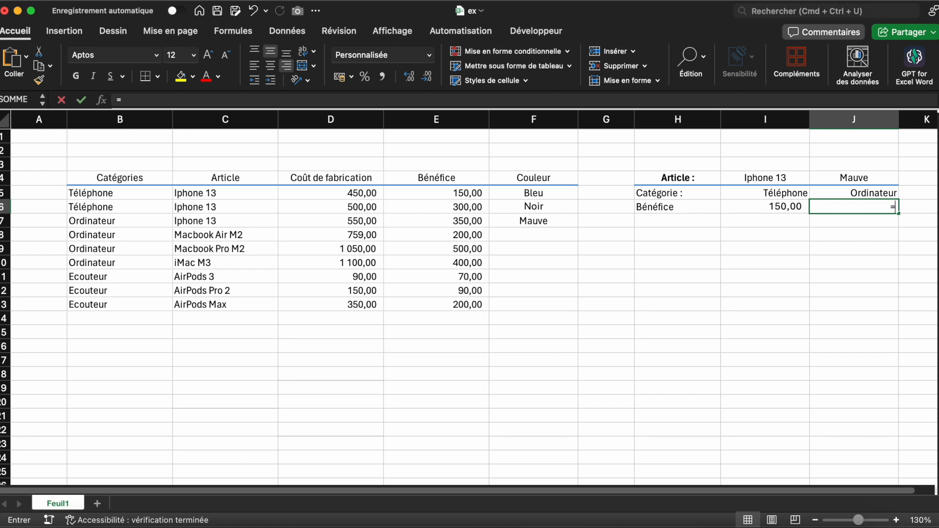
{"action": "type", "text": "RECHERCHEX("}
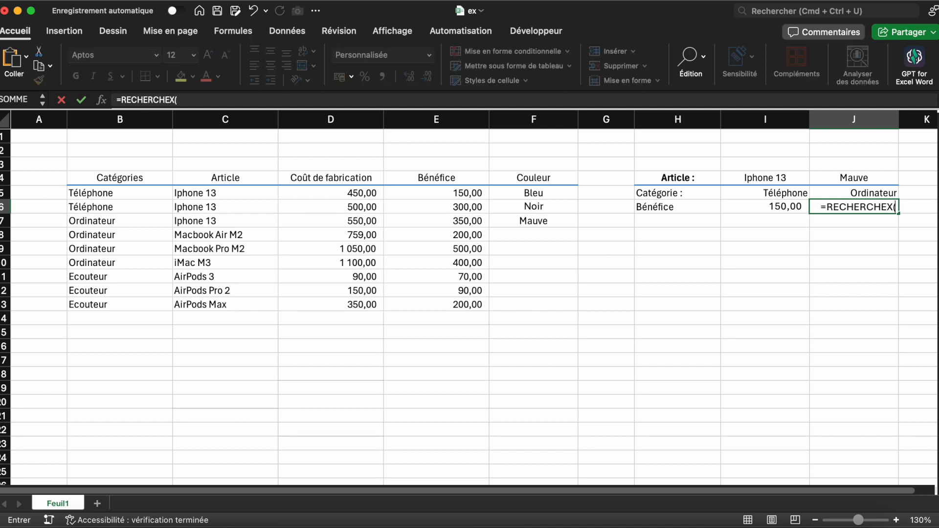
{"action": "type", "text": "&"}
{"action": "key", "text": "BackSpace"}
{"action": "left_click", "coordinate": [776, 181]}
{"action": "type", "text": "&"}
{"action": "left_click", "coordinate": [834, 178]}
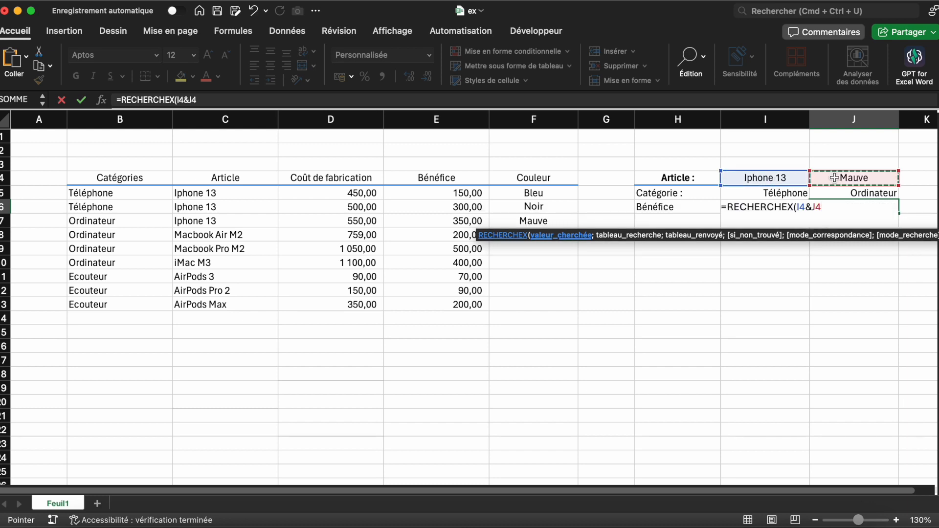
{"action": "type", "text": ";"}
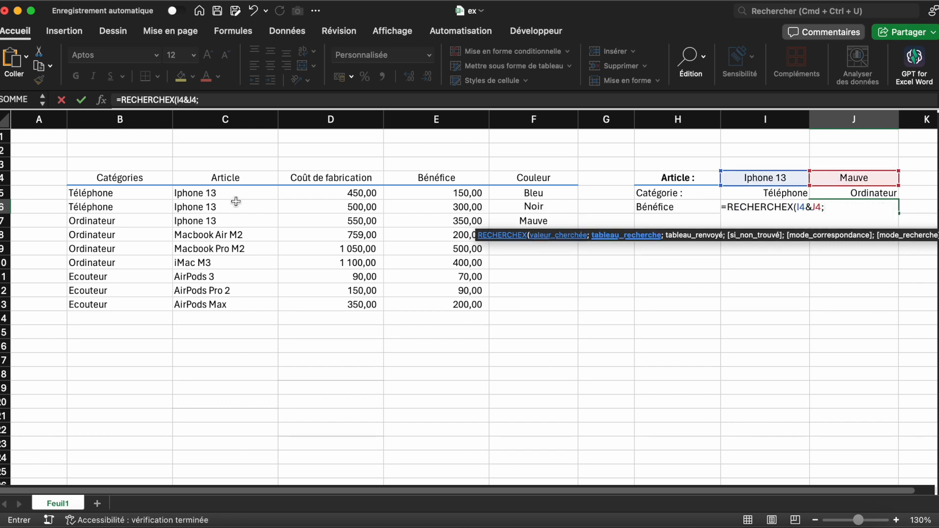
Step: Give J6's formula the combined article and colour columns C5:C13&F5:F13 as its lookup array
{"action": "left_click_drag", "start_coordinate": [240, 193], "coordinate": [216, 306]}
{"action": "type", "text": "&"}
{"action": "left_click_drag", "start_coordinate": [538, 195], "coordinate": [527, 303]}
{"action": "type", "text": ";"}
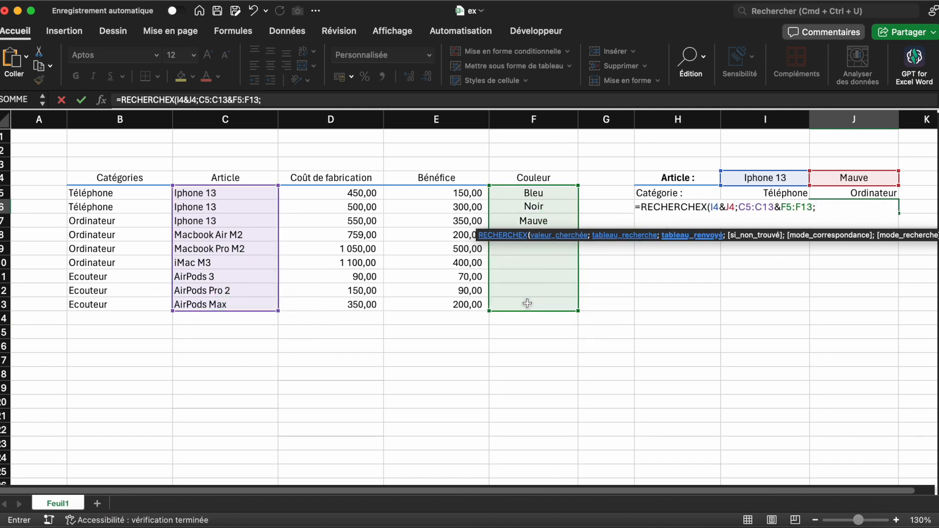
Step: Complete J6's formula with a nested RECHERCHEX as the return array, looking up H6 in D4:E4 and returning D5:E13
{"action": "type", "text": "RECE"}
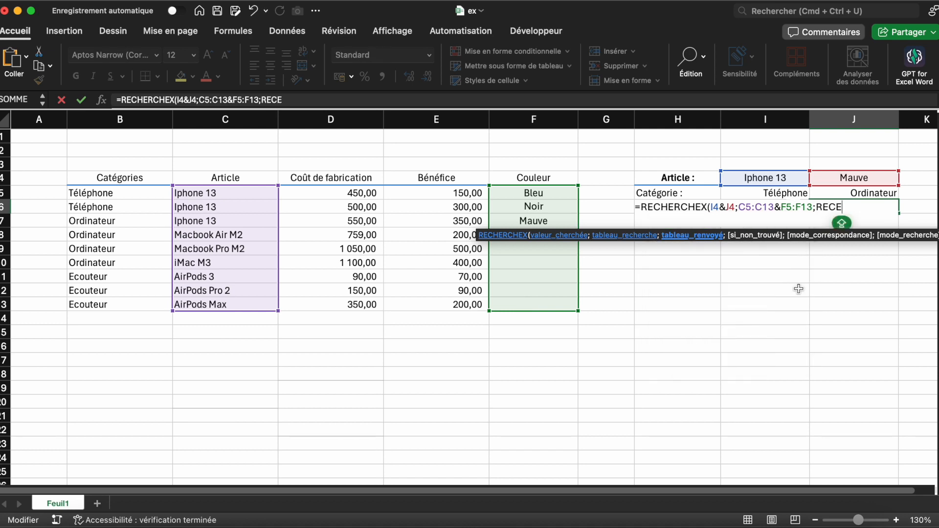
{"action": "key", "text": "BackSpace"}
{"action": "type", "text": "HERCHEX("}
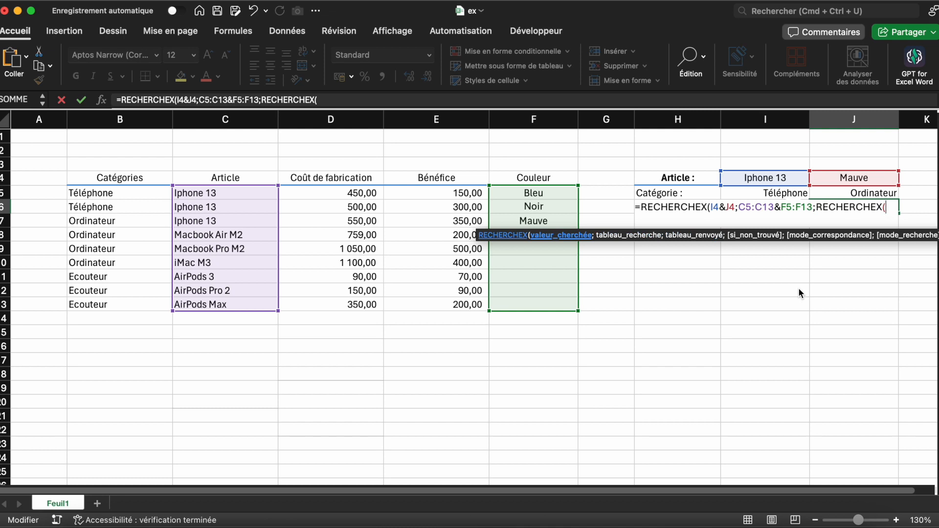
{"action": "type", "text": "H6"}
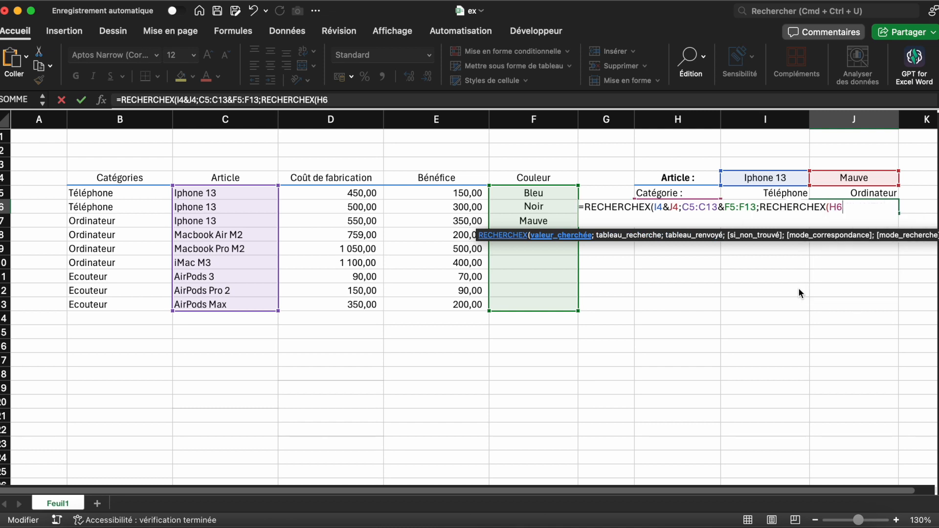
{"action": "type", "text": ";"}
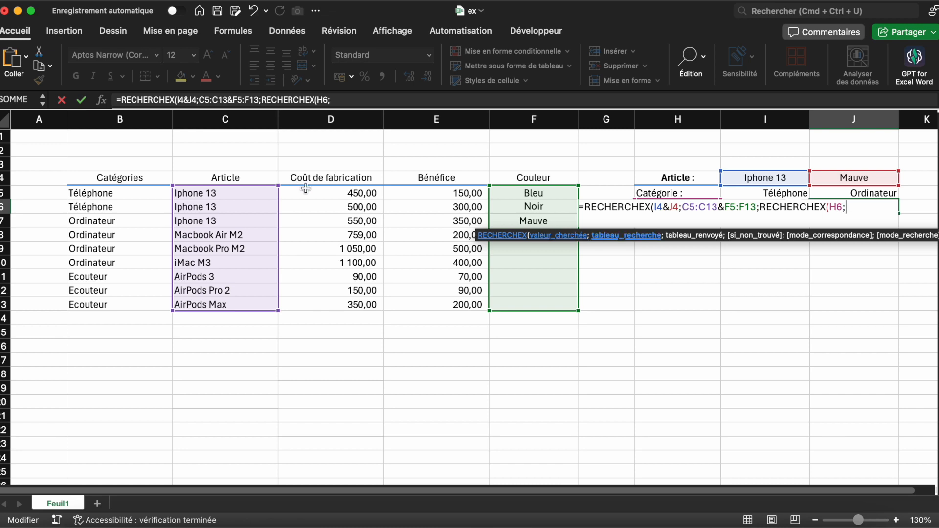
{"action": "left_click_drag", "start_coordinate": [320, 177], "coordinate": [412, 176]}
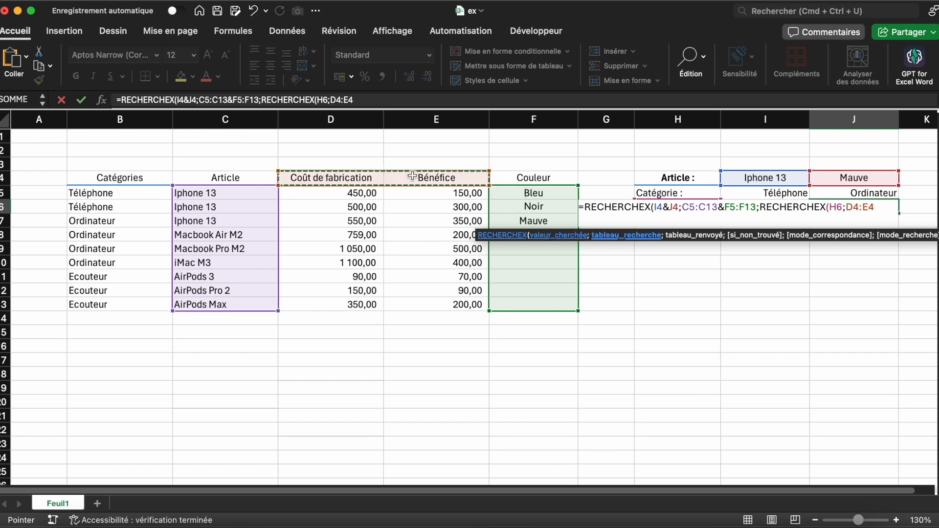
{"action": "type", "text": ";"}
{"action": "left_click_drag", "start_coordinate": [343, 194], "coordinate": [416, 306]}
{"action": "type", "text": "))"}
{"action": "key", "text": "Return"}
Step: Test both two-criteria lookups with Bleu and then Noir as the colour in J4
{"action": "left_click", "coordinate": [870, 179]}
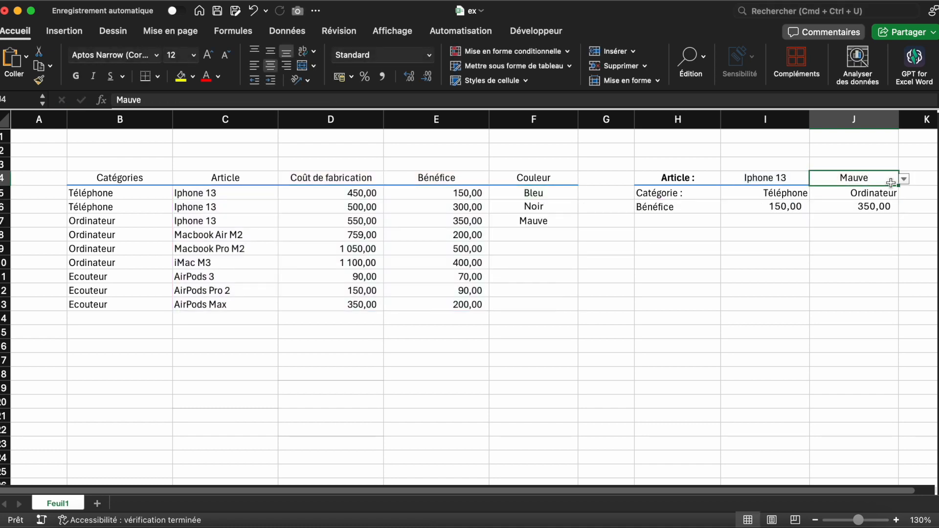
{"action": "left_click", "coordinate": [904, 179]}
{"action": "left_click", "coordinate": [839, 197]}
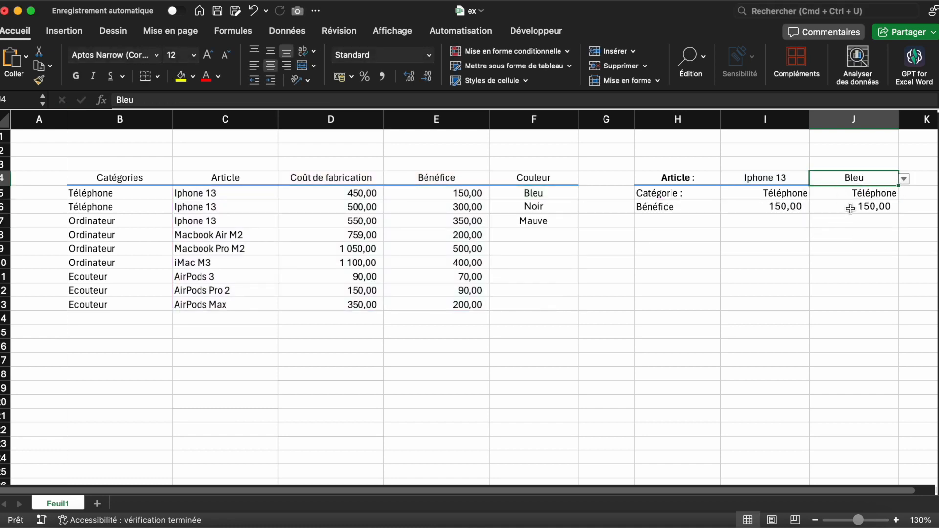
{"action": "left_click", "coordinate": [905, 179]}
{"action": "left_click", "coordinate": [824, 206]}
{"action": "left_click", "coordinate": [740, 249]}
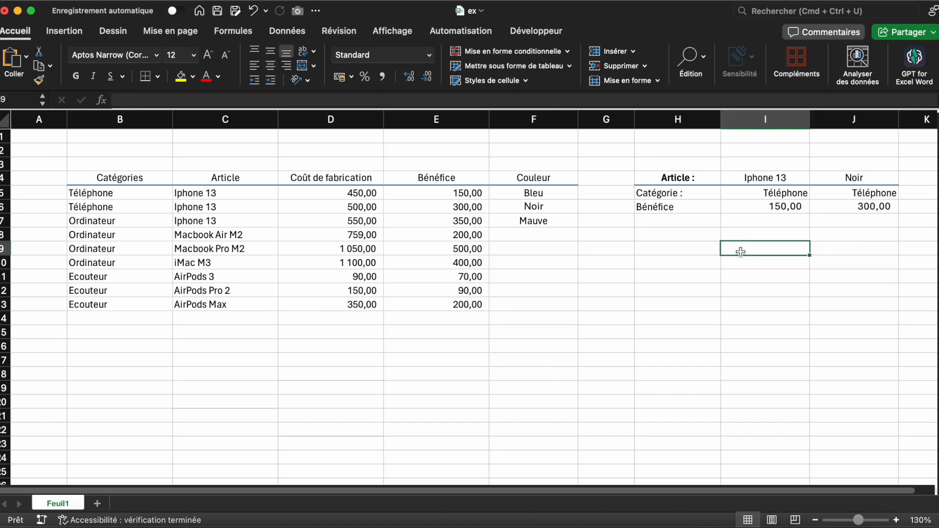
Step: Choose Macbook Pro M2 as the article in I4 and check the lookup results in J5:J6
{"action": "left_click", "coordinate": [792, 180]}
{"action": "left_click", "coordinate": [814, 179]}
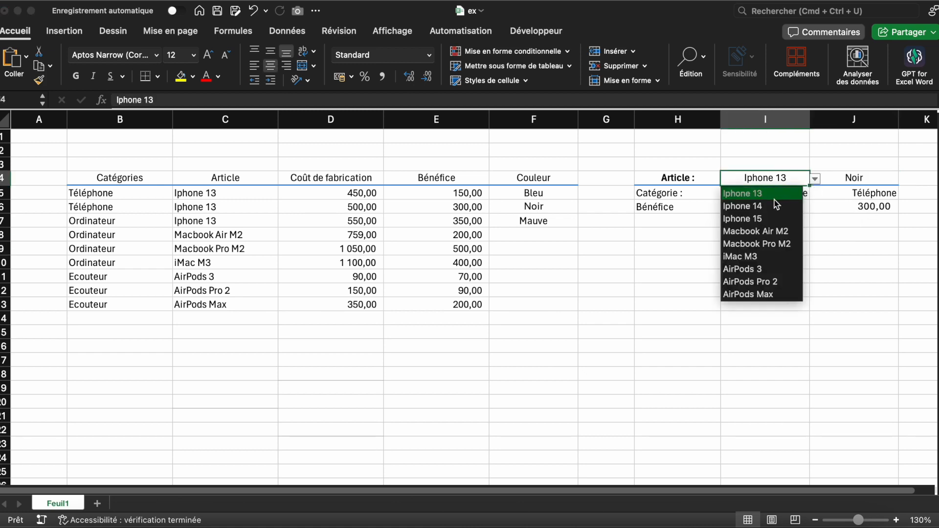
{"action": "left_click", "coordinate": [753, 241]}
{"action": "left_click", "coordinate": [753, 241]}
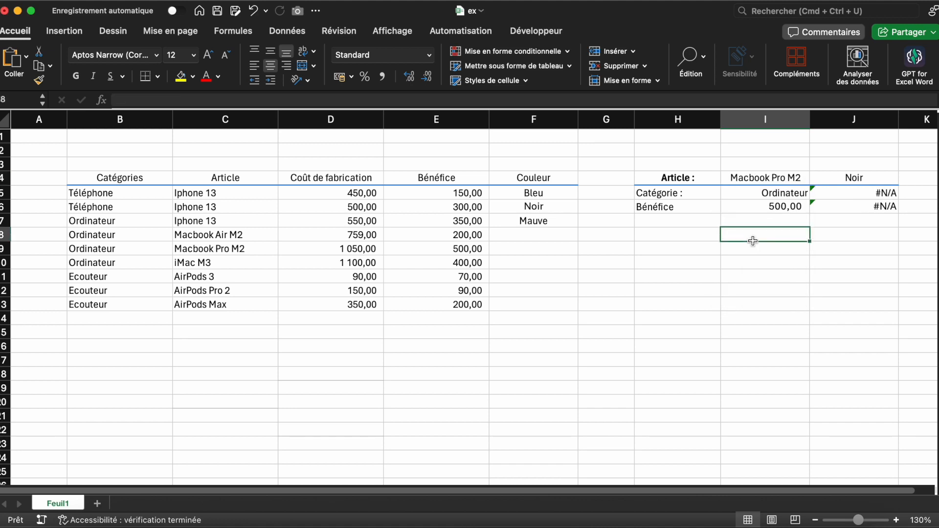
{"action": "left_click_drag", "start_coordinate": [868, 196], "coordinate": [870, 208]}
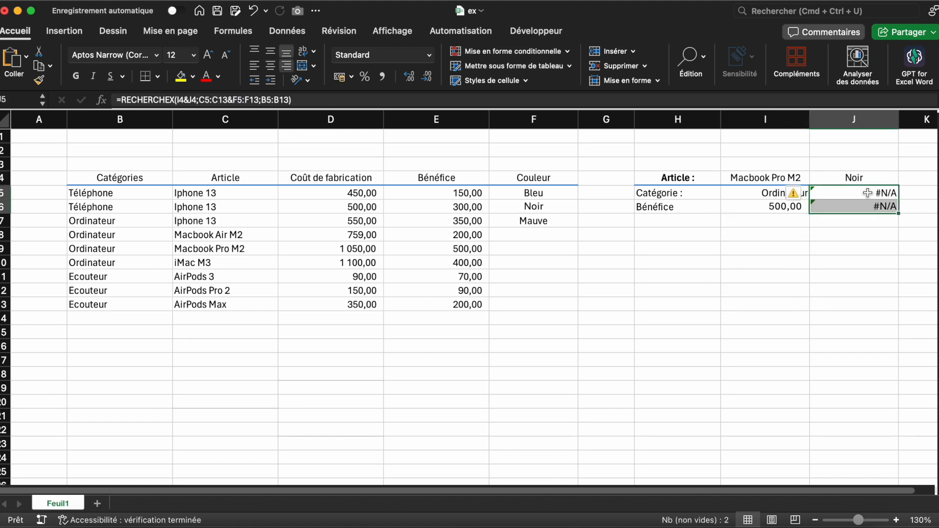
Step: Add an empty string "" as the if-not-found argument of J5's RECHERCHEX formula
{"action": "double_click", "coordinate": [868, 193]}
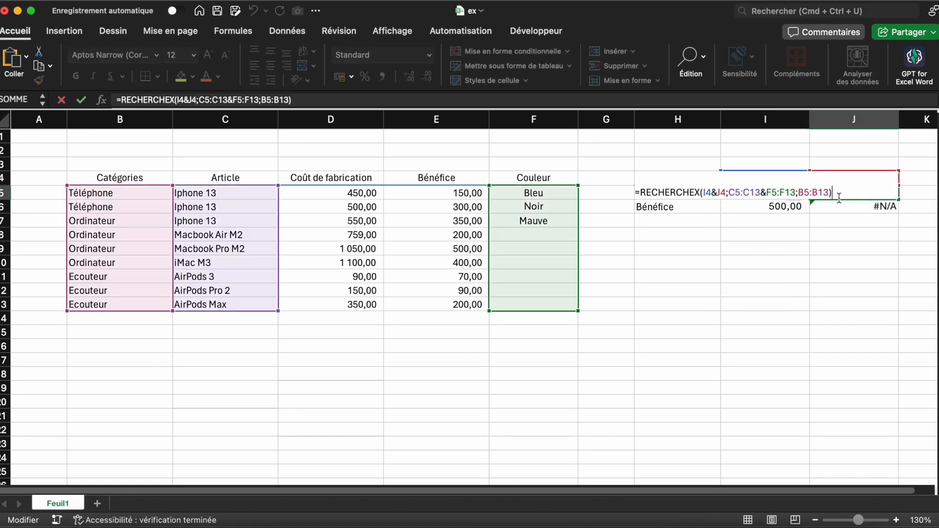
{"action": "key", "text": "Left"}
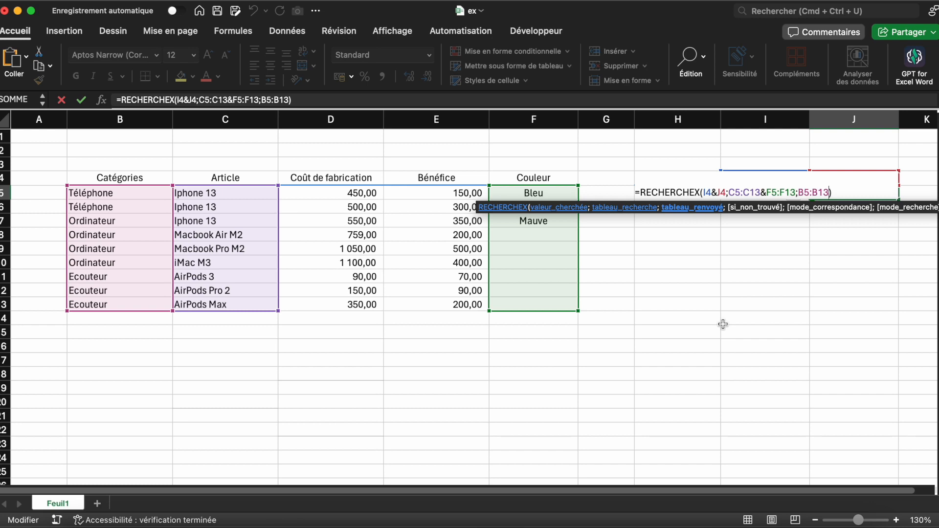
{"action": "type", "text": ";"}
{"action": "type", "text": "\"\""}
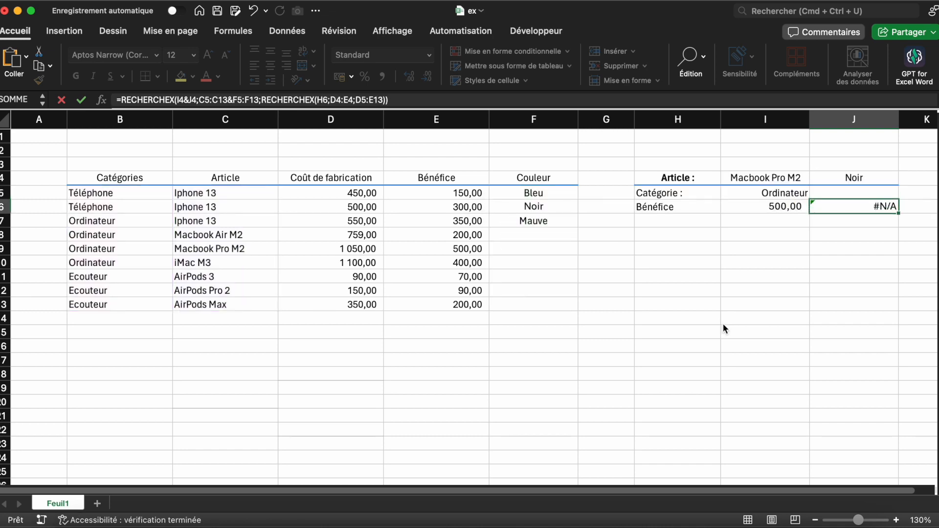
Step: Add an empty string "" as the outer if-not-found argument of J6's nested formula and check J5:J6
{"action": "double_click", "coordinate": [861, 206]}
{"action": "key", "text": "Left"}
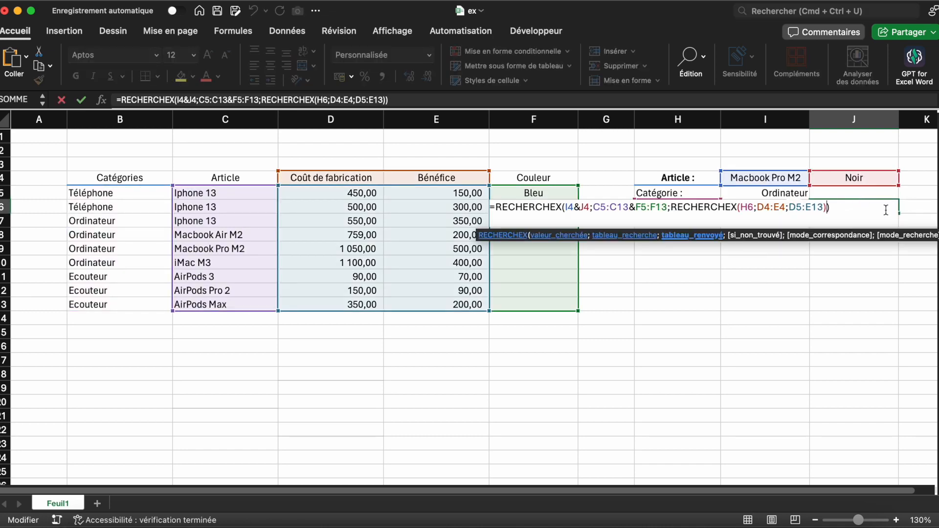
{"action": "type", "text": ";"}
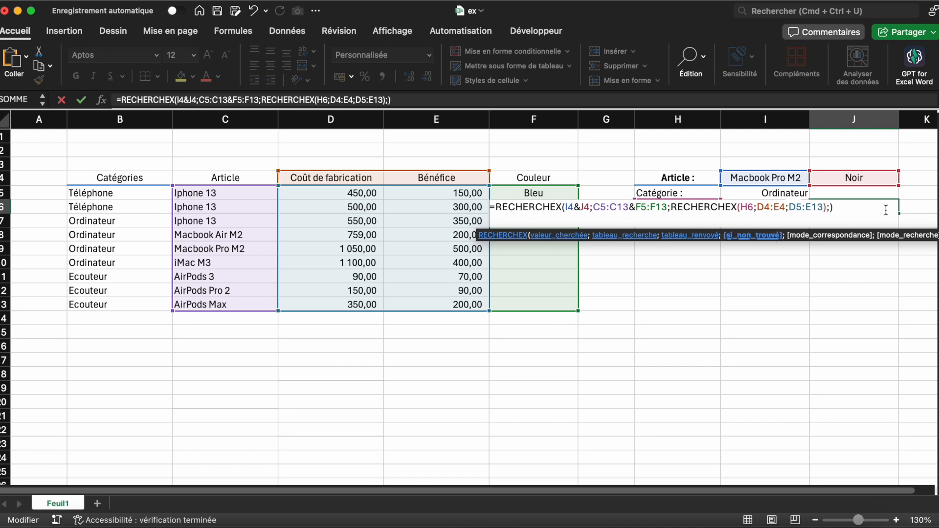
{"action": "type", "text": "\"\""}
{"action": "key", "text": "Return"}
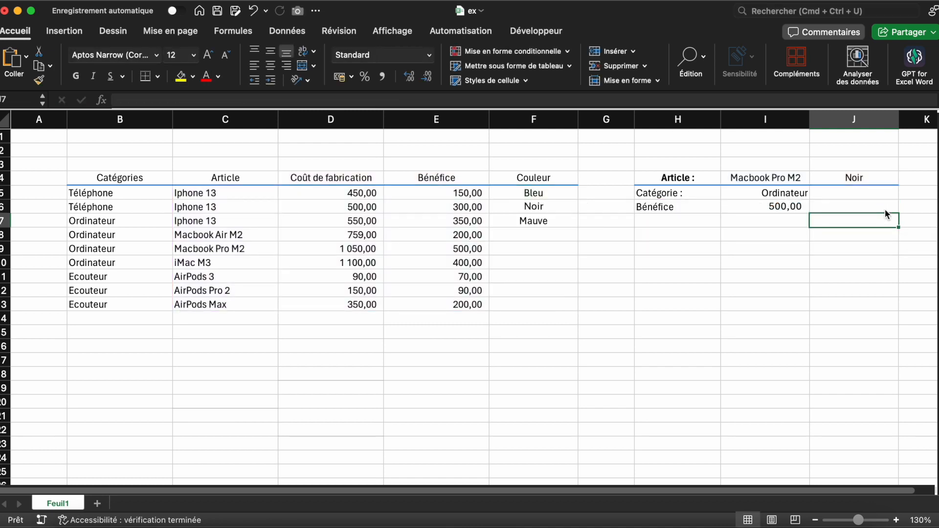
{"action": "left_click", "coordinate": [662, 276]}
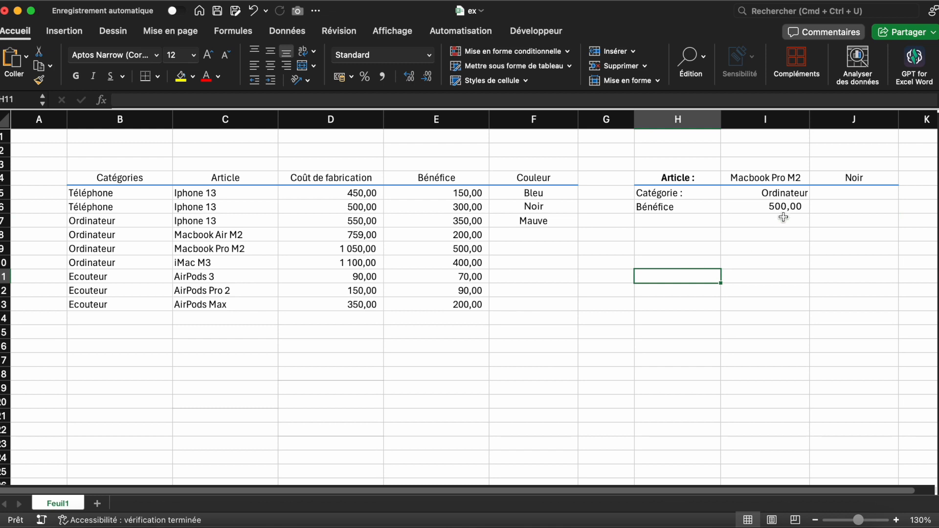
{"action": "left_click_drag", "start_coordinate": [822, 193], "coordinate": [827, 206]}
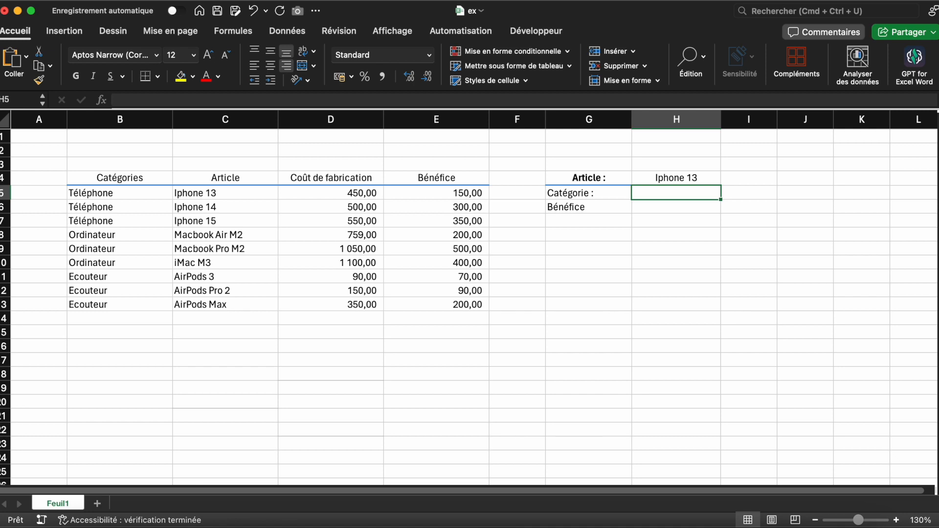
{"action": "left_click", "coordinate": [595, 343]}
{"action": "left_click_drag", "start_coordinate": [156, 179], "coordinate": [435, 300]}
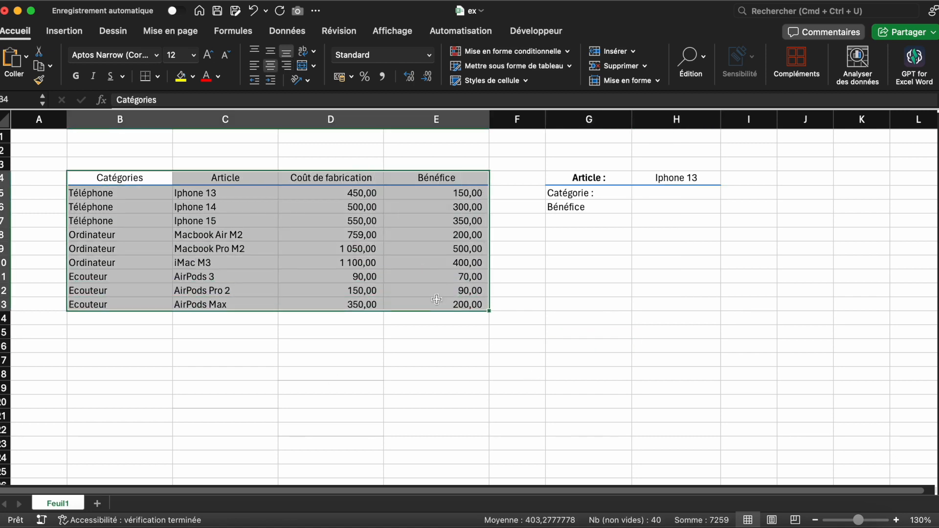
{"action": "left_click", "coordinate": [603, 299]}
Step: Begin an INDEX formula in the category result cell H5 with the categories B5:B13 as the array
{"action": "left_click", "coordinate": [661, 191]}
{"action": "type", "text": "="}
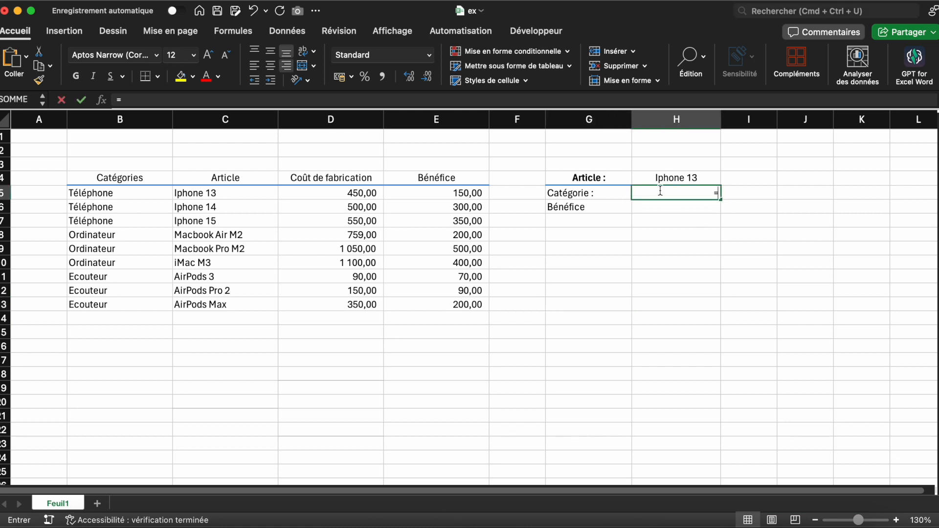
{"action": "type", "text": "INDEX("}
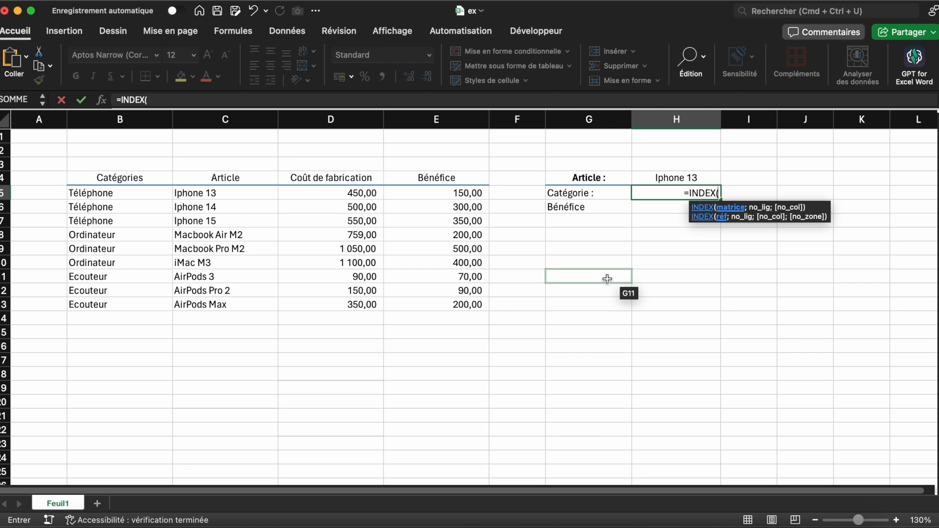
{"action": "left_click", "coordinate": [138, 196]}
{"action": "left_click_drag", "start_coordinate": [138, 197], "coordinate": [126, 303]}
{"action": "type", "text": ";"}
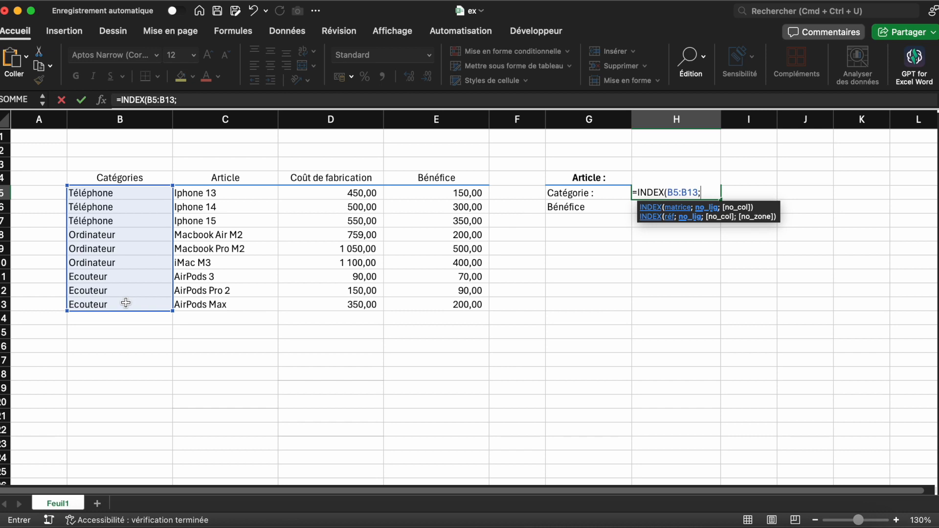
Step: Complete the INDEX formula in H5 with row number 2 and check the returned category
{"action": "type", "text": "2)"}
{"action": "key", "text": "Return"}
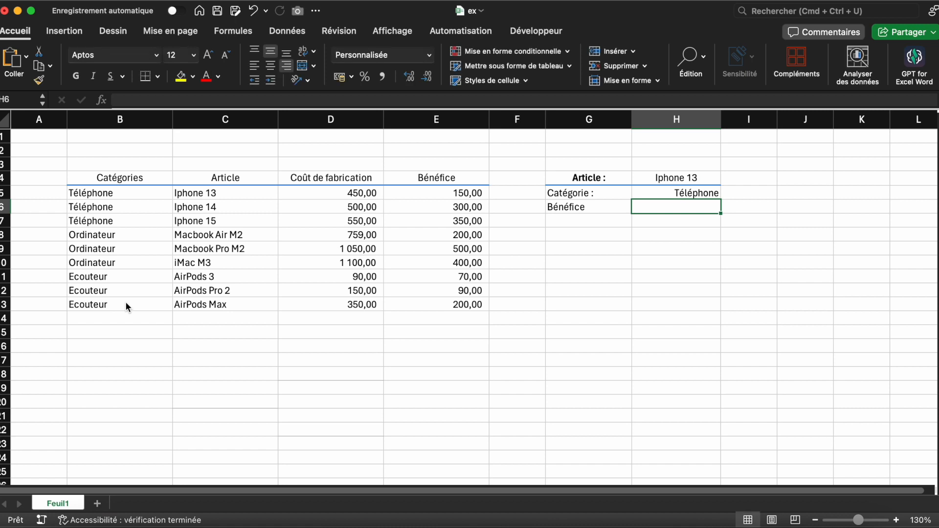
{"action": "left_click", "coordinate": [697, 191]}
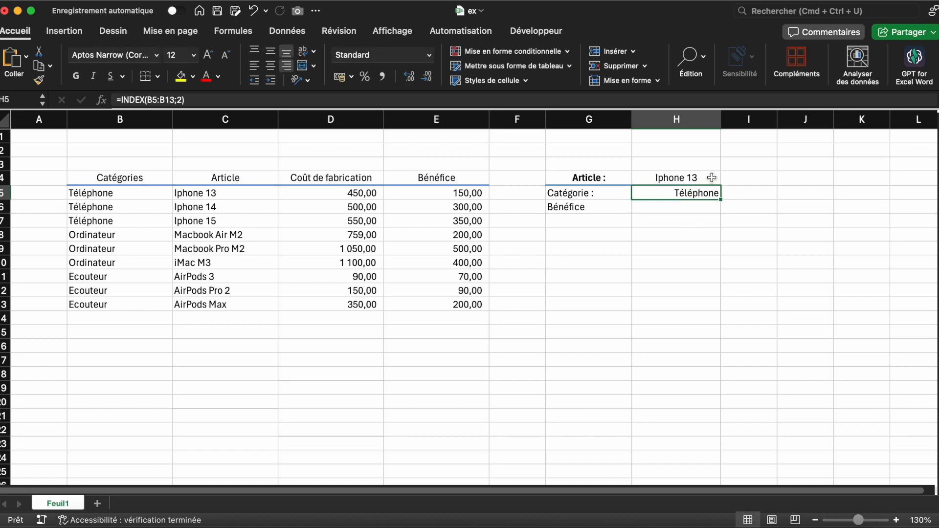
Step: Choose Macbook Pro M2 as the article in H4 and check the category result in H5
{"action": "left_click", "coordinate": [717, 179]}
{"action": "left_click", "coordinate": [726, 179]}
{"action": "left_click", "coordinate": [676, 244]}
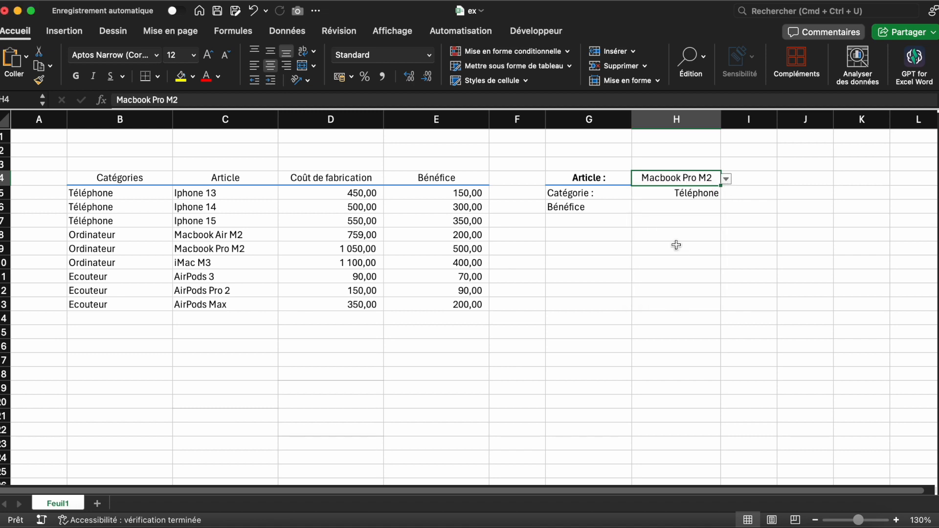
{"action": "left_click", "coordinate": [700, 197]}
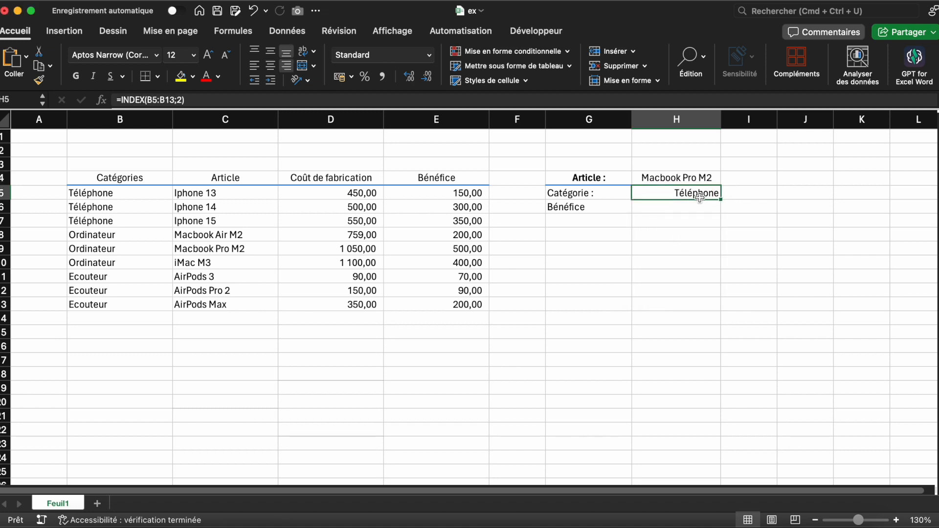
Step: Set the row number in H5's INDEX formula to 4
{"action": "double_click", "coordinate": [699, 196]}
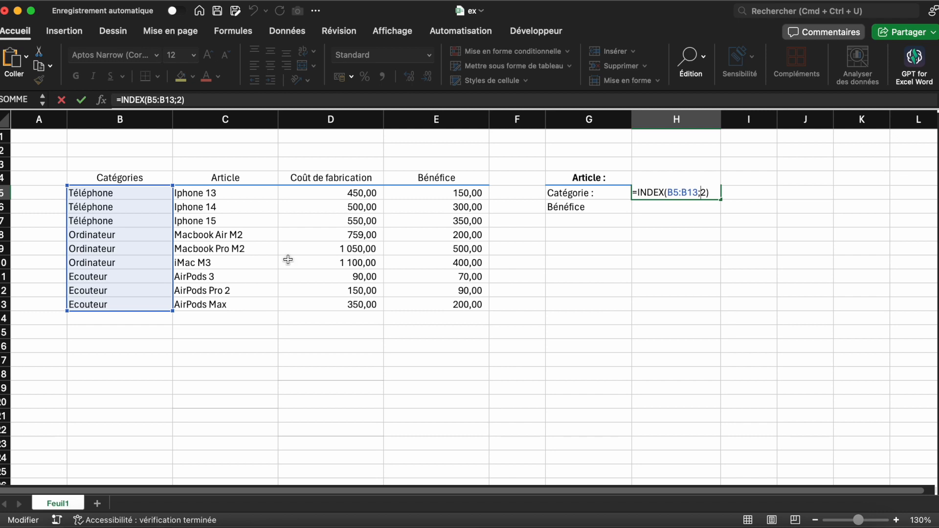
{"action": "key", "text": "Delete"}
{"action": "type", "text": "4"}
{"action": "key", "text": "Return"}
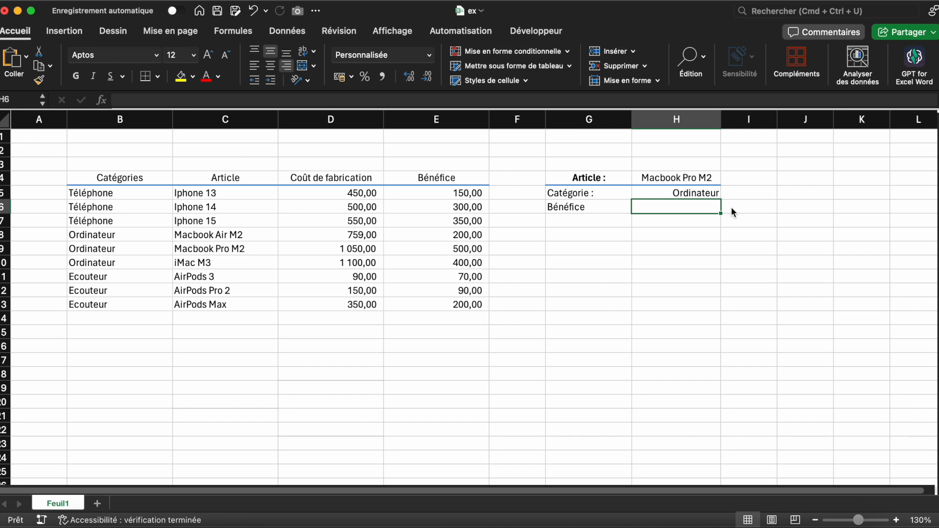
Step: Clear H5 and begin an EQUIV formula there with the article cell H4 as the lookup value
{"action": "left_click", "coordinate": [695, 194]}
{"action": "key", "text": "Delete"}
{"action": "type", "text": "="}
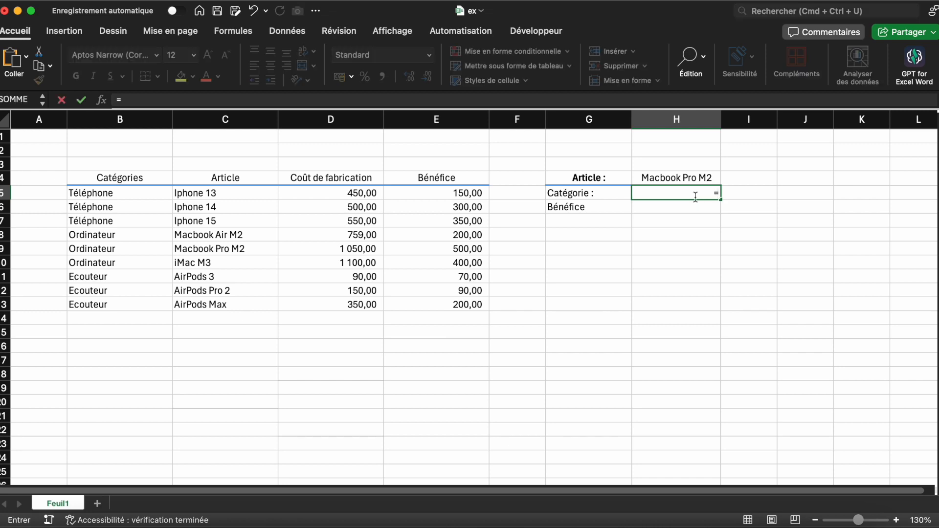
{"action": "type", "text": "A"}
{"action": "key", "text": "BackSpace"}
{"action": "type", "text": "EQUIV("}
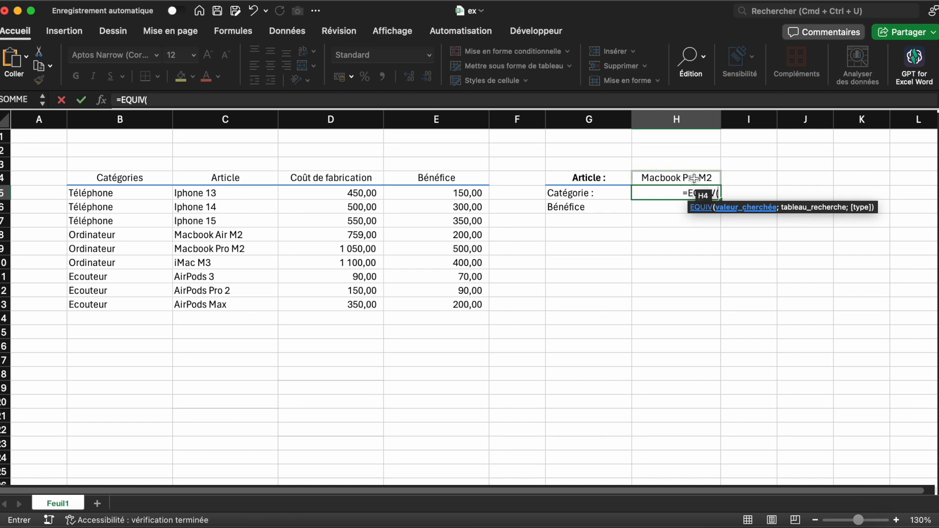
{"action": "left_click", "coordinate": [694, 178]}
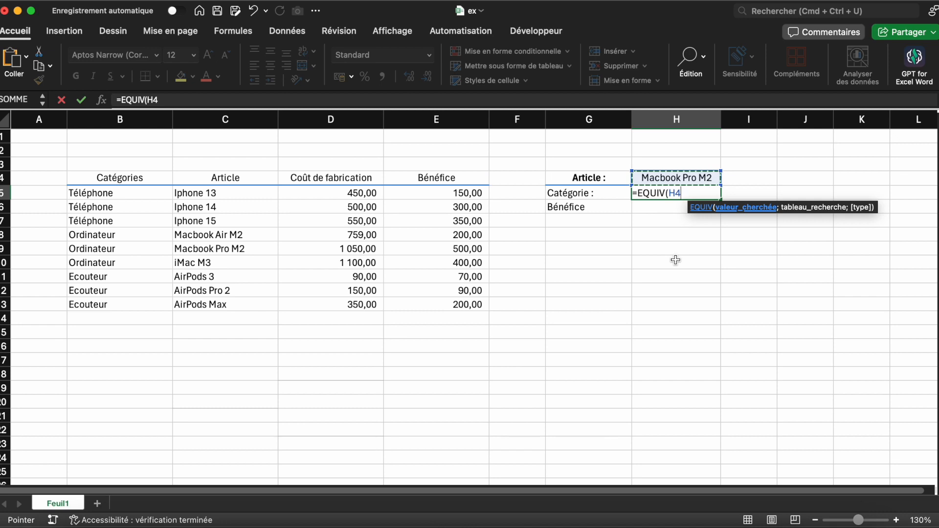
Step: Complete H5's EQUIV formula with the articles C5:C13 as the lookup array and exact match type 0
{"action": "type", "text": ";"}
{"action": "left_click_drag", "start_coordinate": [263, 192], "coordinate": [239, 301]}
{"action": "type", "text": ";"}
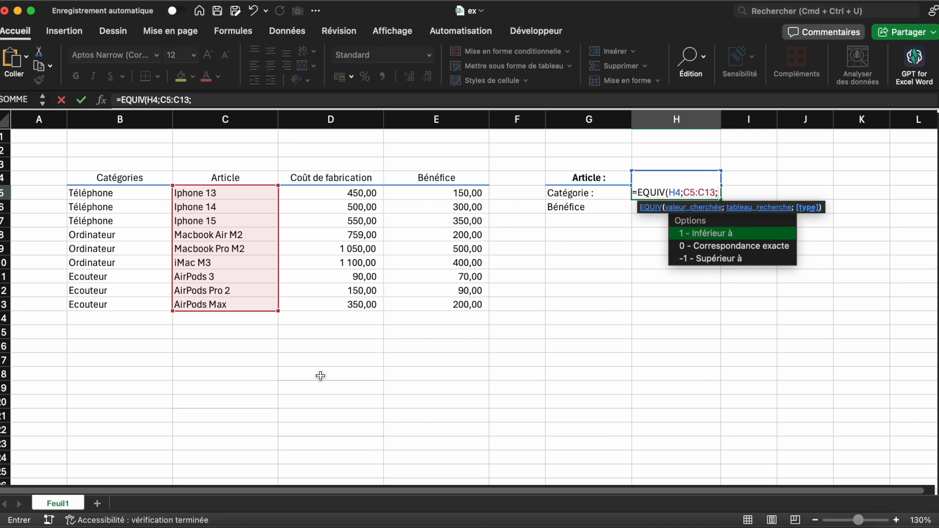
{"action": "type", "text": "0"}
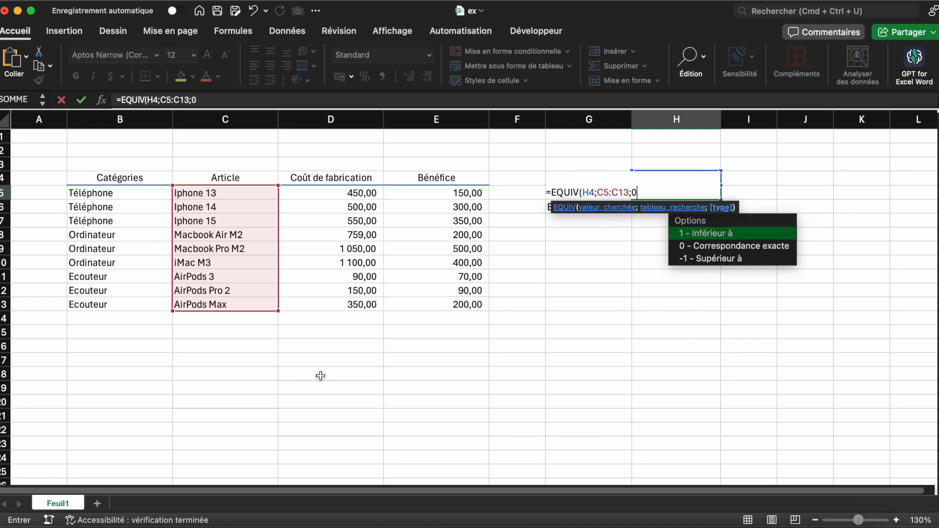
{"action": "type", "text": ")"}
{"action": "key", "text": "Return"}
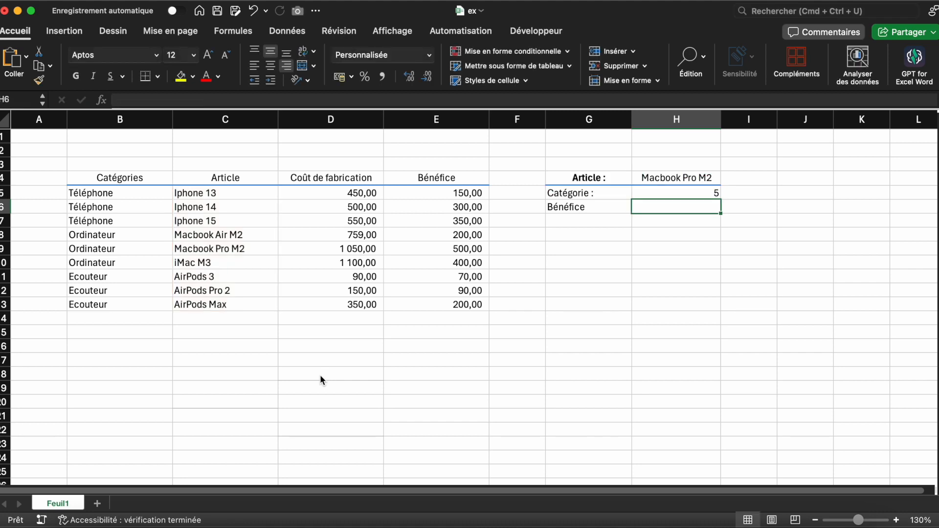
Step: Review the EQUIV formula in H5, choose Iphone 13 as the article in H4 and check the returned position
{"action": "left_click", "coordinate": [320, 374]}
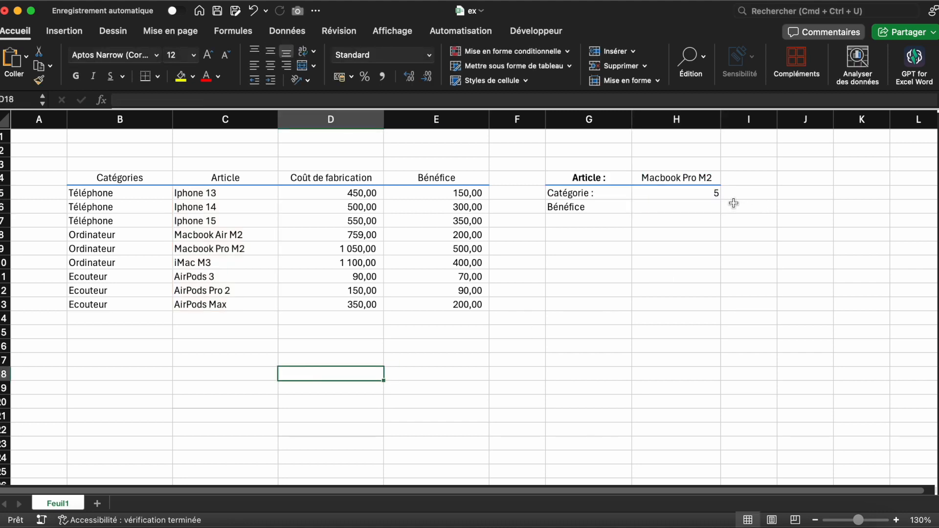
{"action": "left_click", "coordinate": [712, 193]}
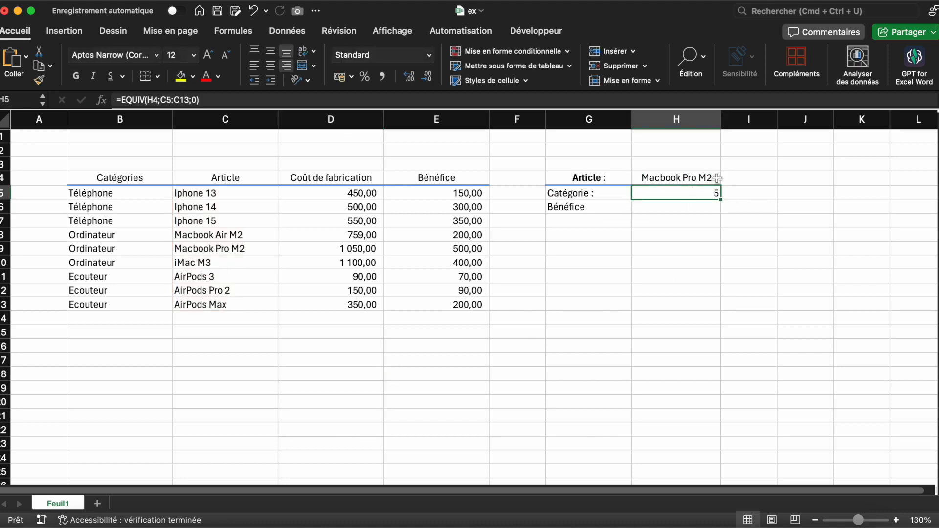
{"action": "left_click", "coordinate": [705, 178]}
{"action": "left_click", "coordinate": [727, 179]}
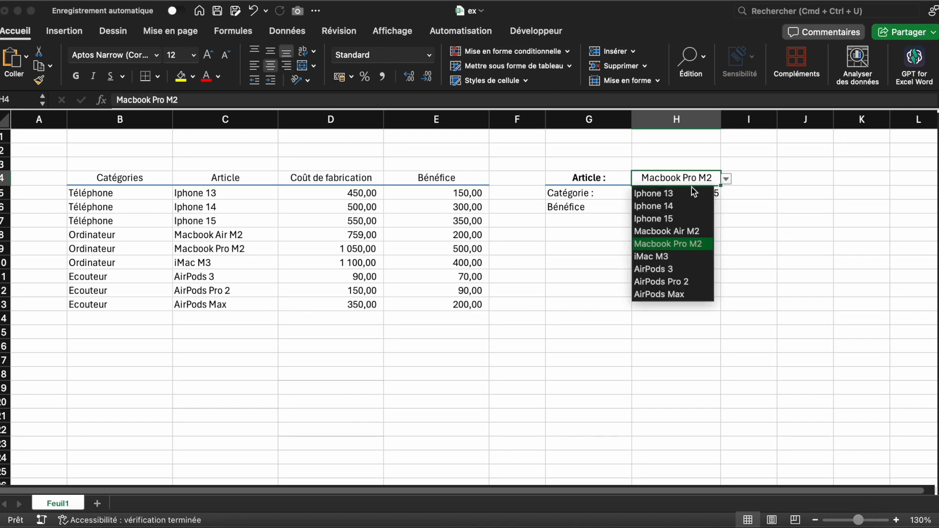
{"action": "left_click", "coordinate": [692, 193]}
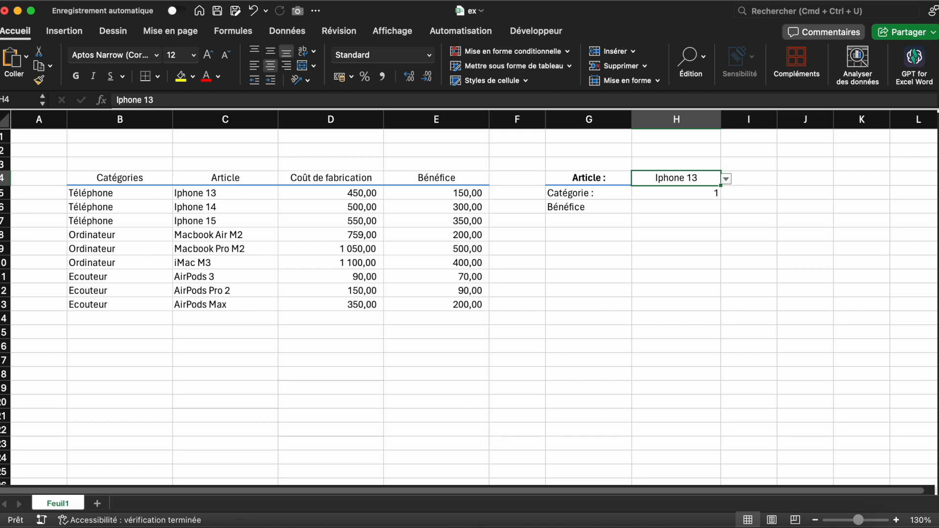
Step: Remove the EQUIV formula from H5 and begin an INDEX formula there with the categories B5:B13 as the array
{"action": "key", "text": "super+z"}
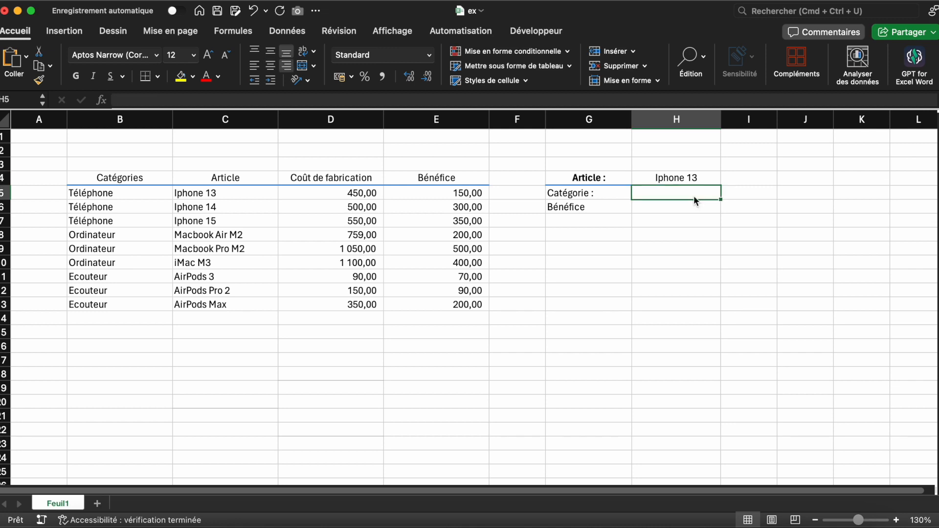
{"action": "type", "text": "=INDEX("}
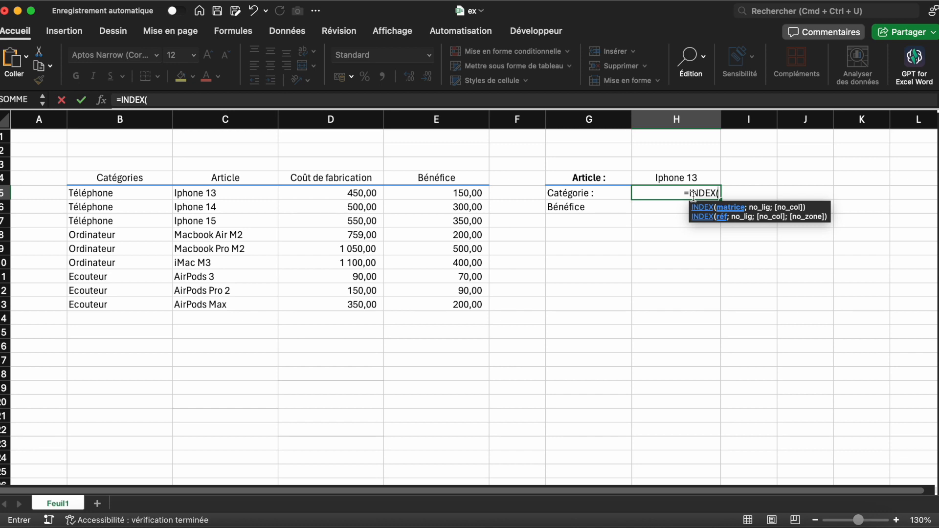
{"action": "left_click_drag", "start_coordinate": [96, 193], "coordinate": [107, 309]}
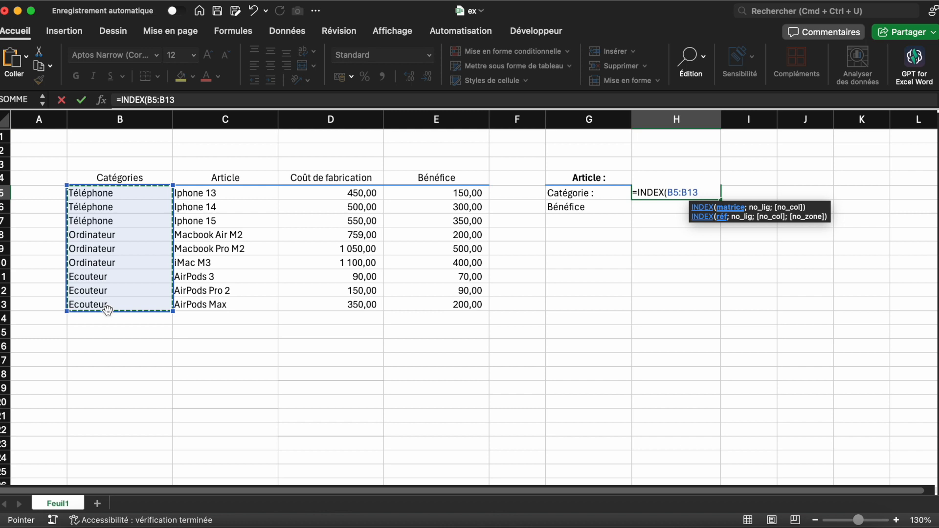
{"action": "type", "text": ";"}
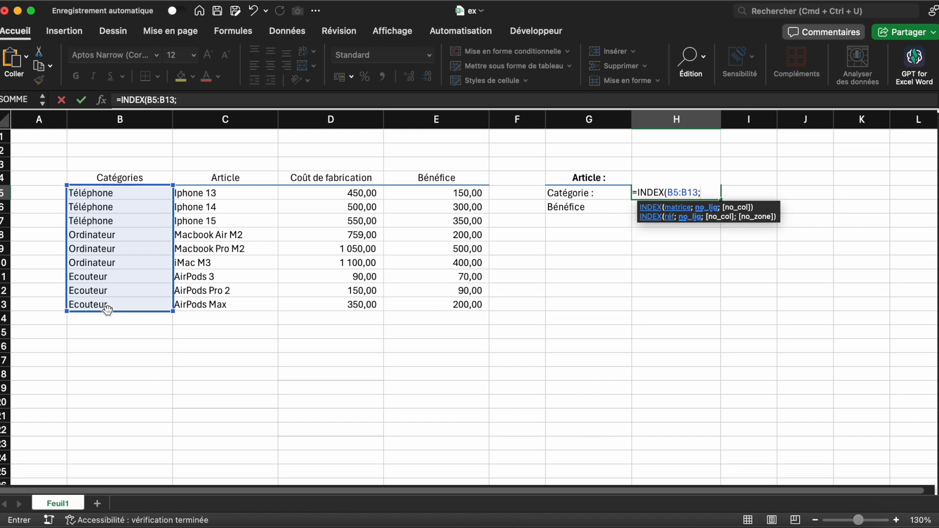
Step: Finish H5's INDEX formula with EQUIV(H4;C5:C13;0) nested as the row number
{"action": "type", "text": "EQUIV("}
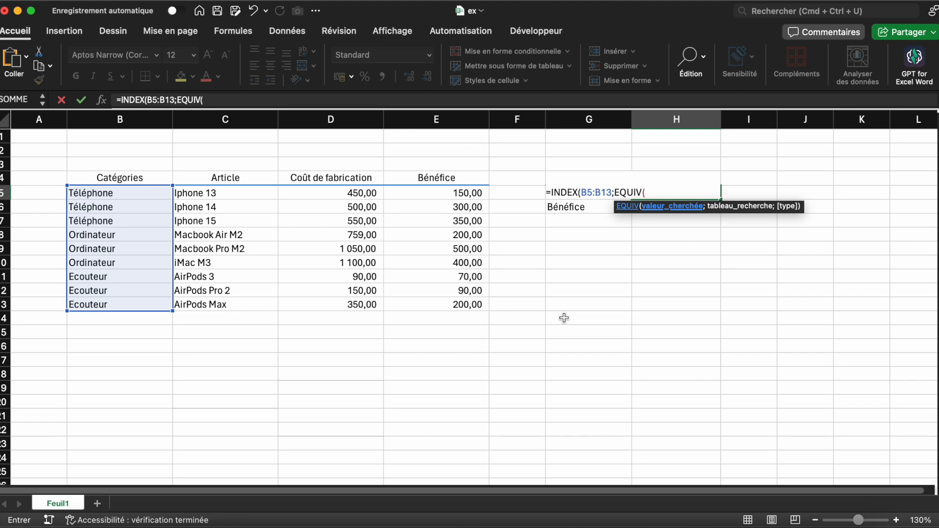
{"action": "type", "text": "H4;"}
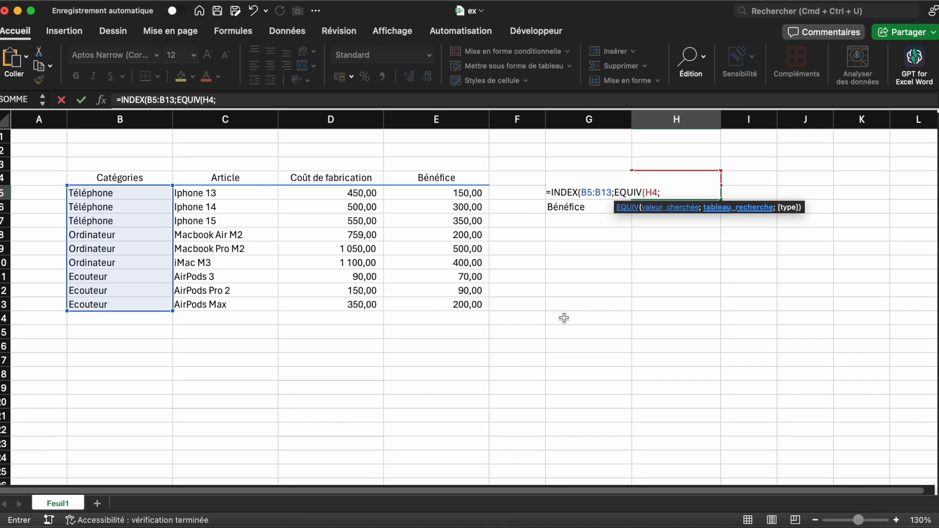
{"action": "left_click_drag", "start_coordinate": [193, 197], "coordinate": [213, 309]}
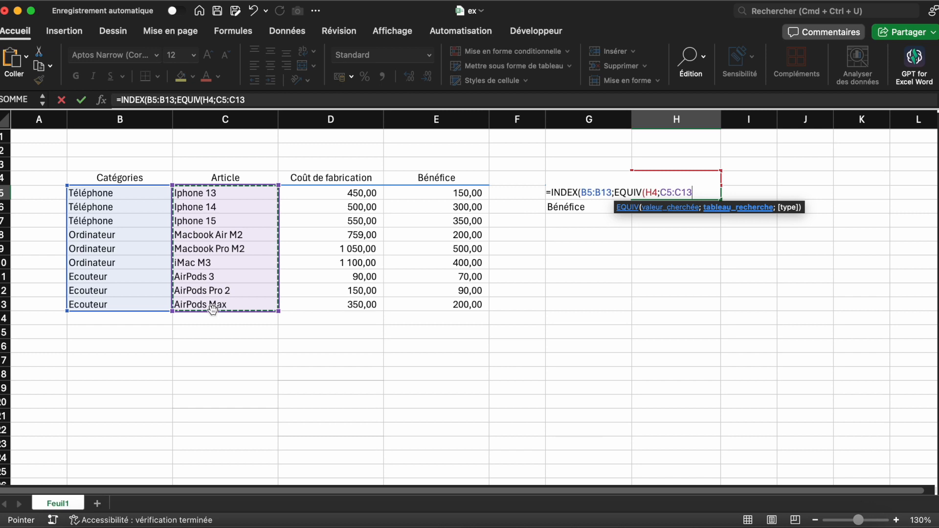
{"action": "type", "text": ";0"}
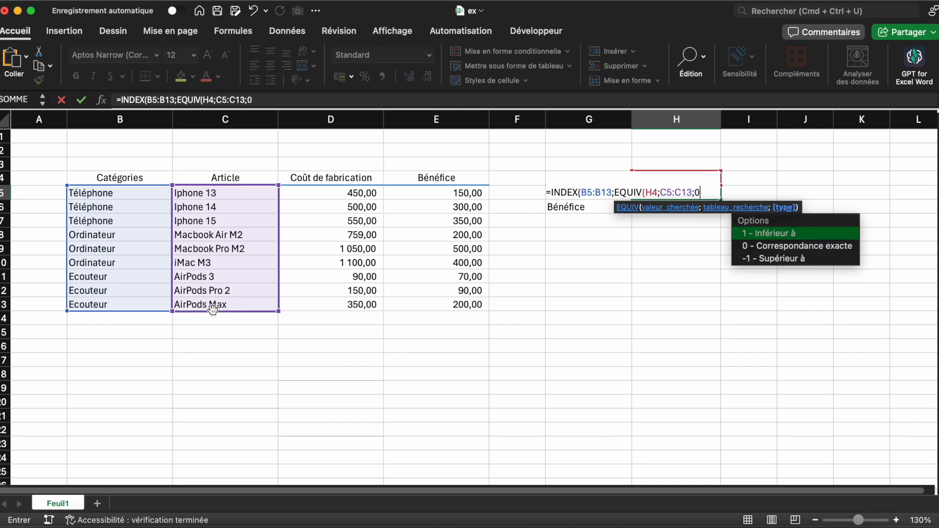
{"action": "type", "text": ")"}
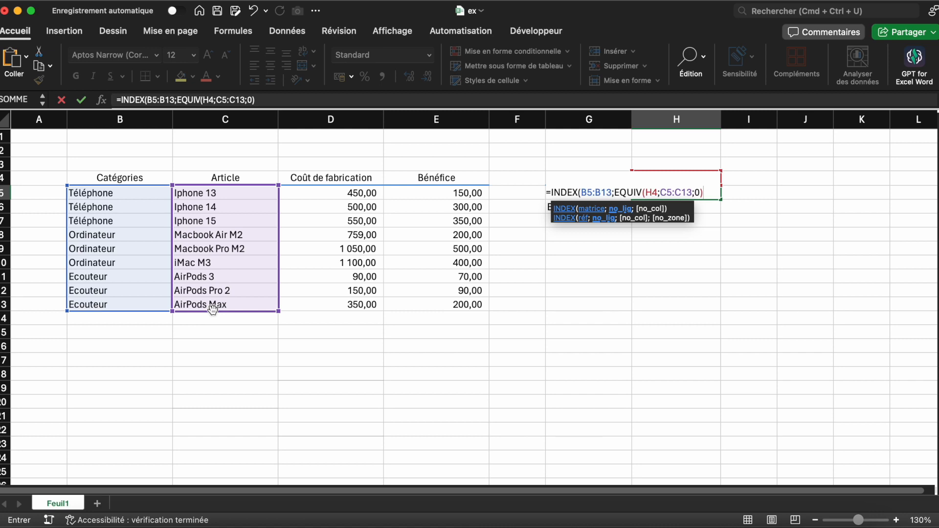
{"action": "type", "text": ")"}
{"action": "key", "text": "Return"}
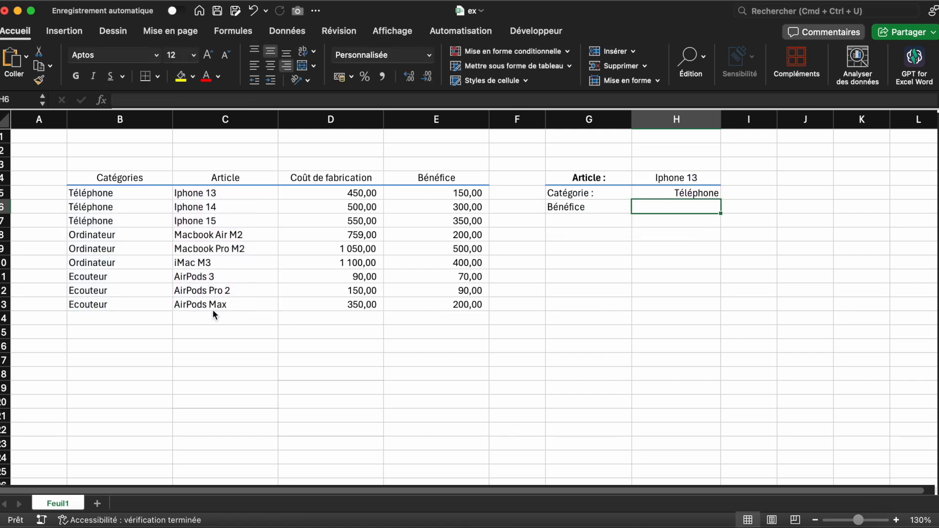
Step: Test H5's category result by choosing Iphone 14, Macbook Pro M2, AirPods Max and Iphone 13 in turn as the article in H4
{"action": "left_click", "coordinate": [697, 194]}
{"action": "left_click", "coordinate": [715, 181]}
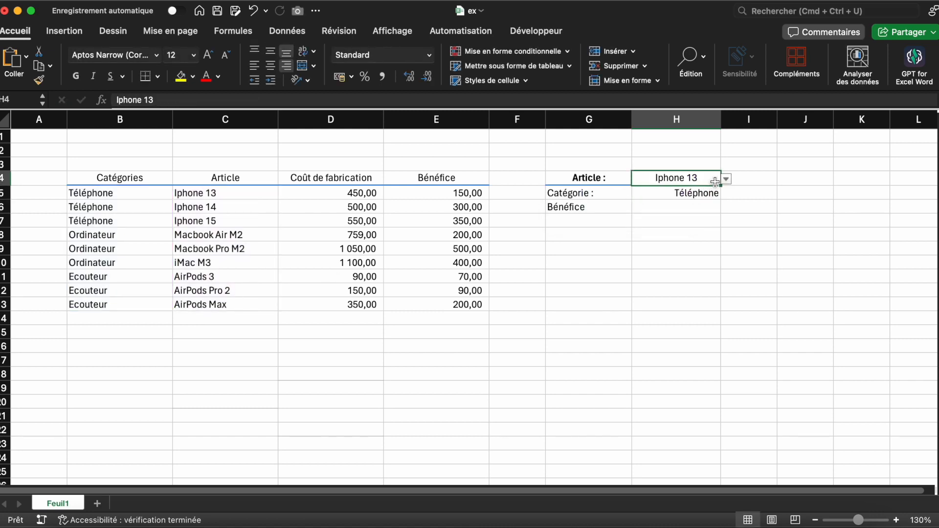
{"action": "left_click", "coordinate": [726, 179]}
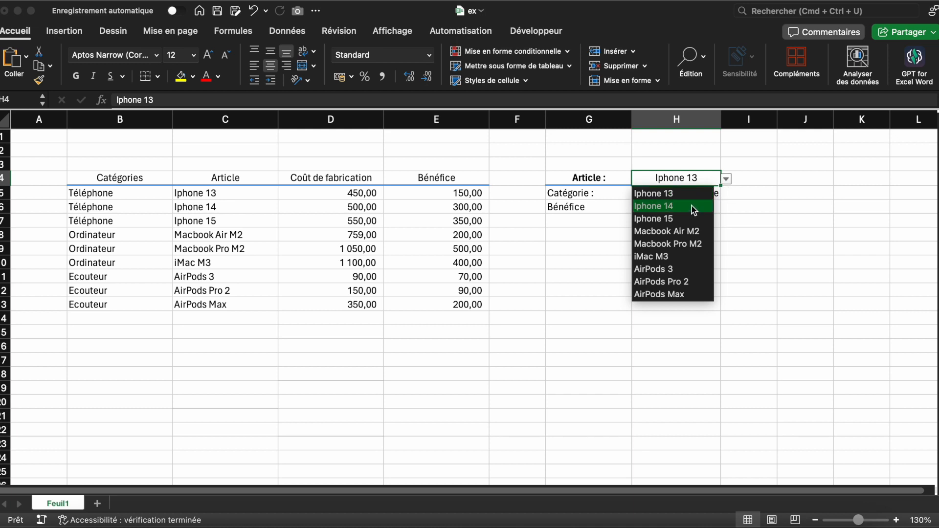
{"action": "left_click", "coordinate": [693, 209]}
{"action": "left_click", "coordinate": [727, 179]}
{"action": "left_click", "coordinate": [680, 247]}
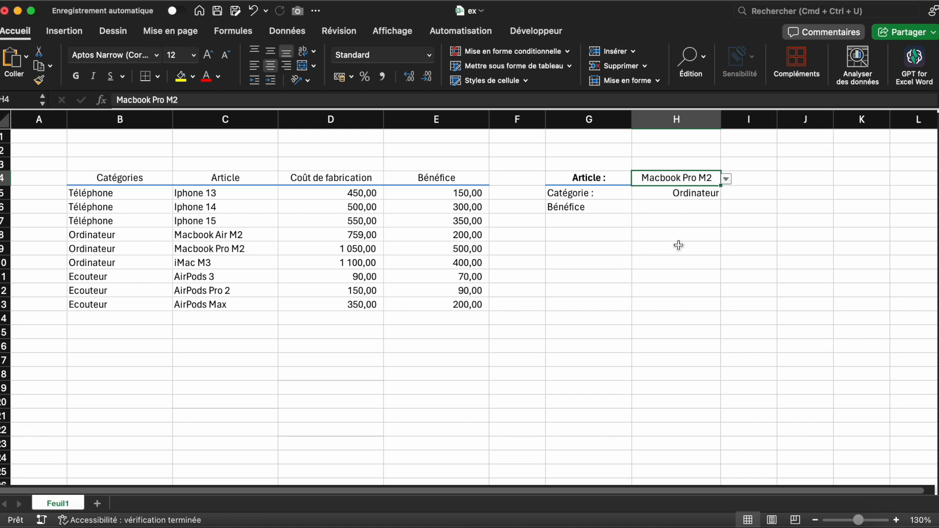
{"action": "left_click", "coordinate": [726, 179]}
{"action": "left_click", "coordinate": [664, 294]}
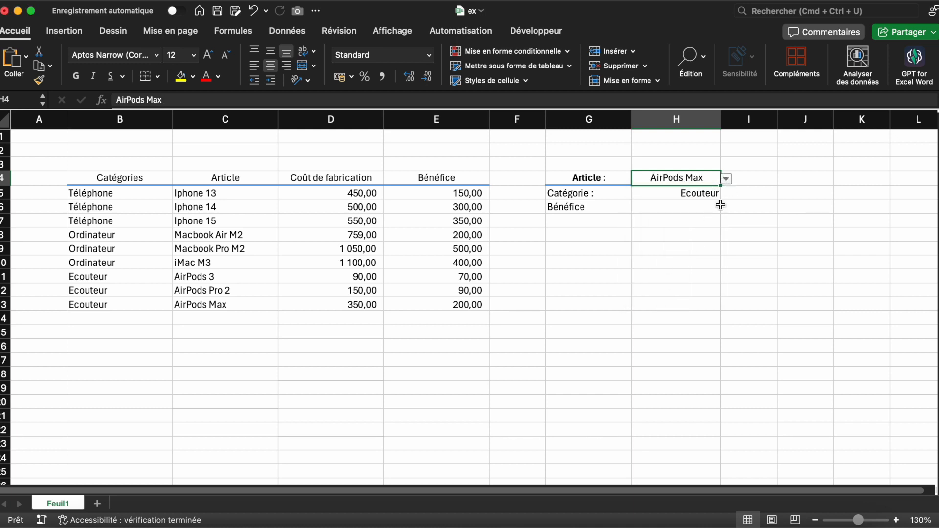
{"action": "left_click", "coordinate": [726, 179]}
{"action": "left_click", "coordinate": [703, 195]}
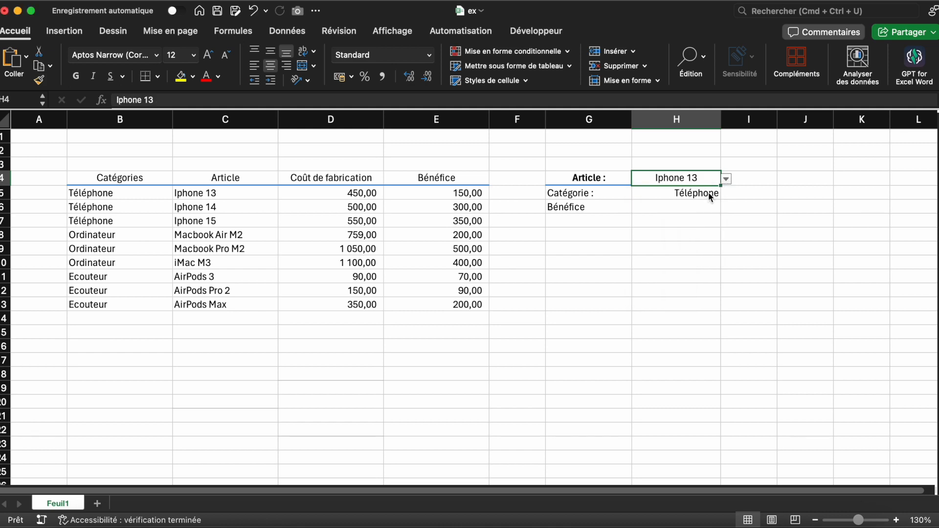
{"action": "left_click", "coordinate": [708, 193]}
{"action": "left_click", "coordinate": [665, 276]}
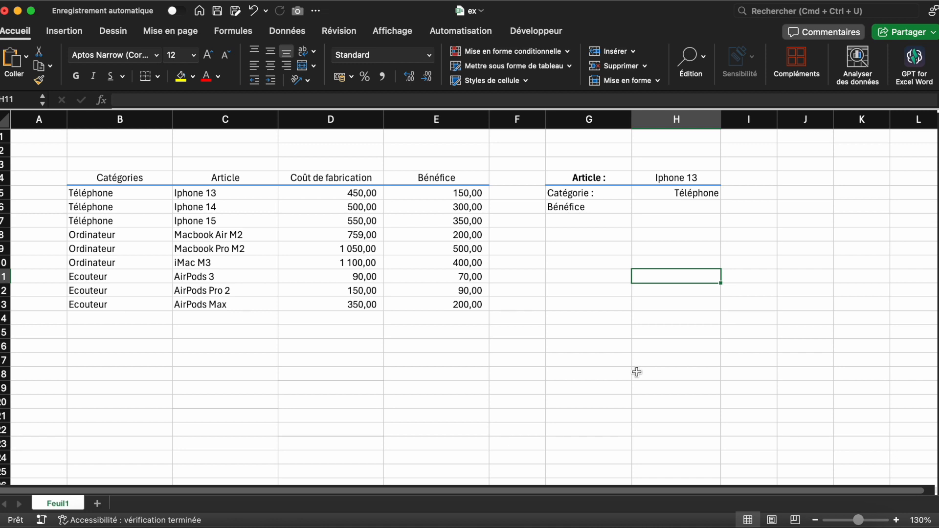
Step: Begin an INDEX formula in H6 with the cost and profit values D5:E13 as the array
{"action": "left_click", "coordinate": [596, 206]}
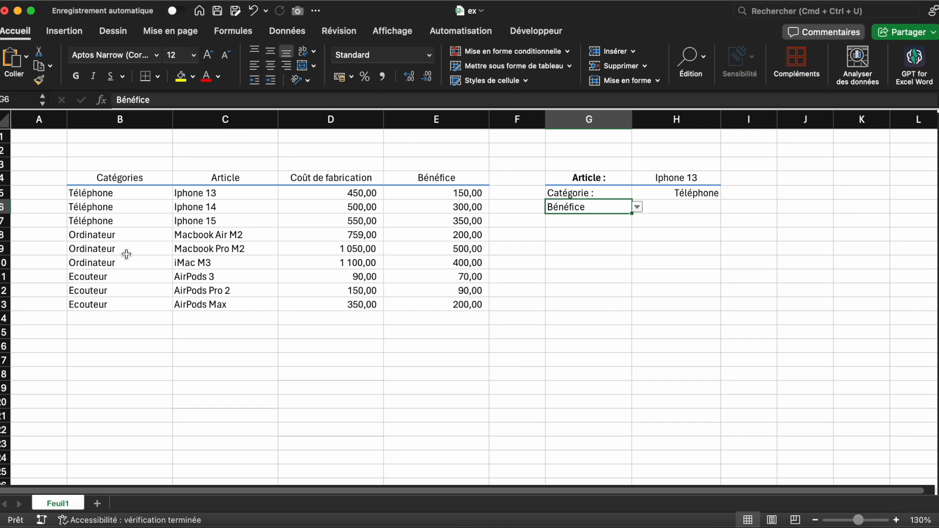
{"action": "left_click", "coordinate": [697, 206]}
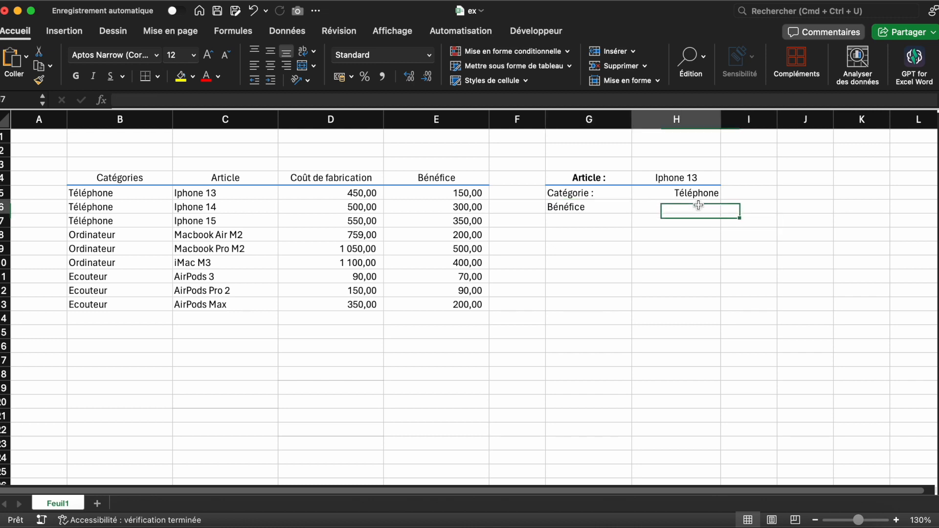
{"action": "type", "text": "=INDEX("}
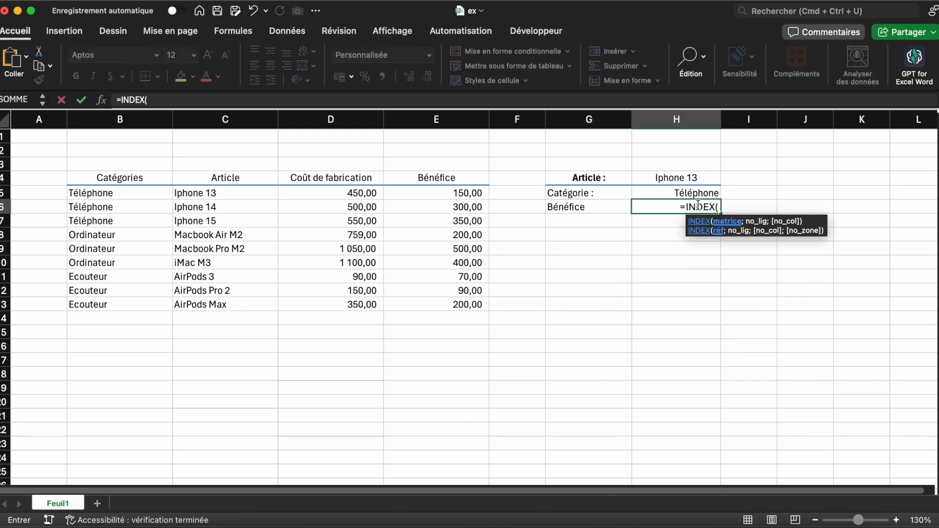
{"action": "left_click_drag", "start_coordinate": [286, 195], "coordinate": [428, 306]}
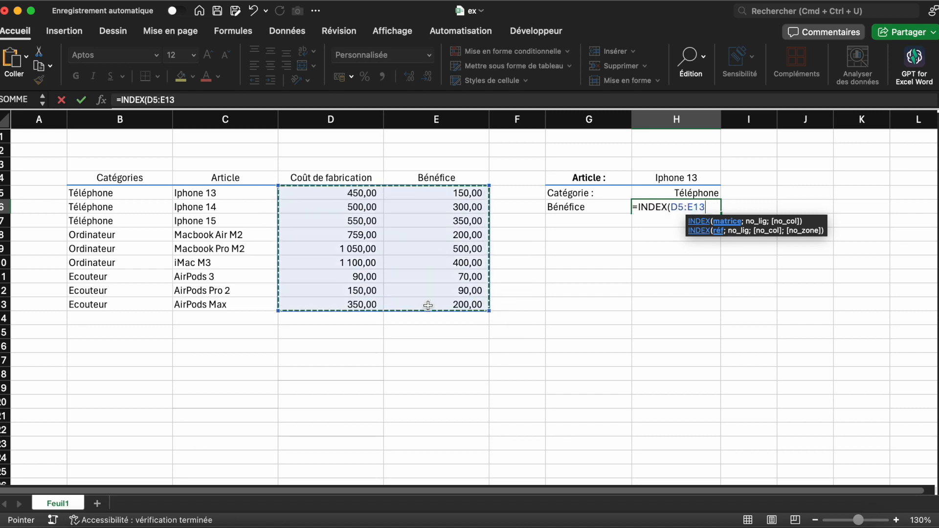
{"action": "type", "text": ";"}
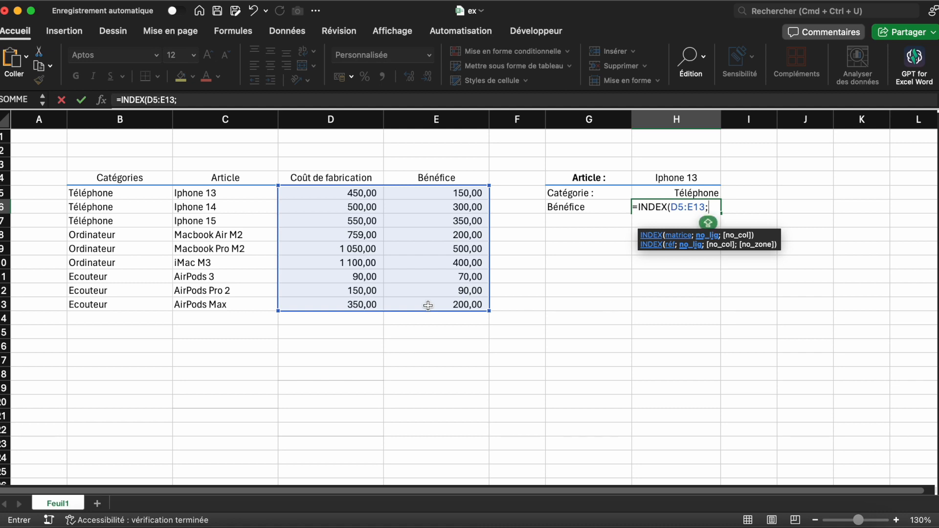
Step: Nest EQUIV(H4;C5:C13;0) in H6's INDEX formula as the row number
{"action": "type", "text": "EQUIV("}
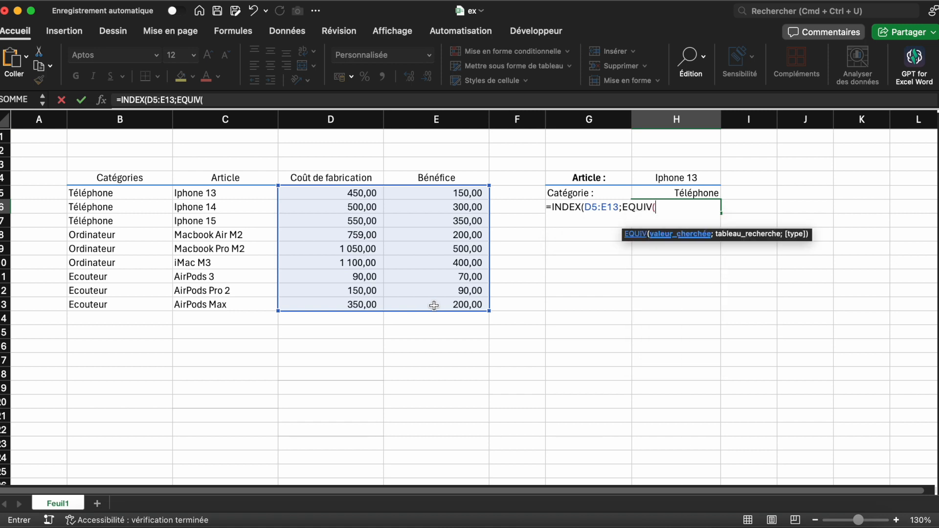
{"action": "left_click", "coordinate": [688, 183]}
{"action": "type", "text": ";"}
{"action": "left_click_drag", "start_coordinate": [244, 197], "coordinate": [245, 301]}
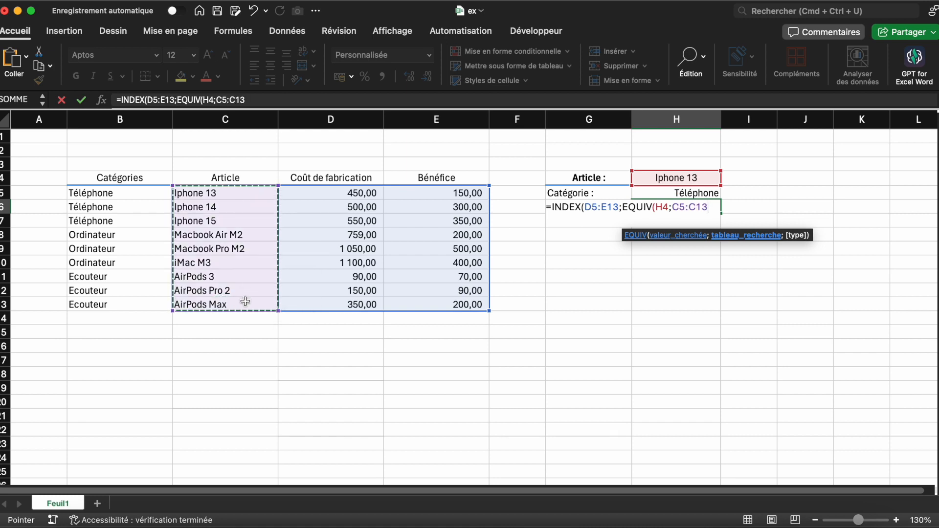
{"action": "type", "text": ";0)"}
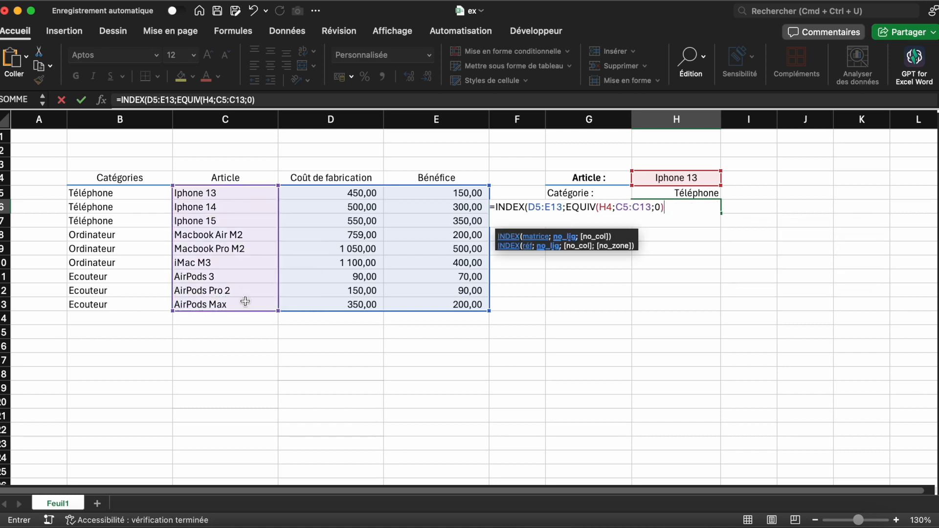
Step: Complete H6's INDEX formula with EQUIV(G6;D4:E4;0) nested as the column number
{"action": "type", "text": ";EQUIV("}
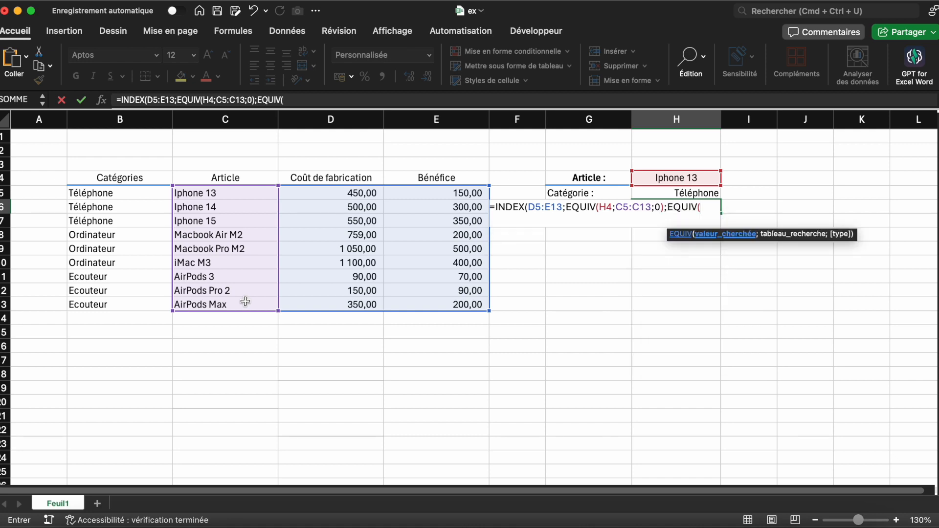
{"action": "type", "text": "G6;"}
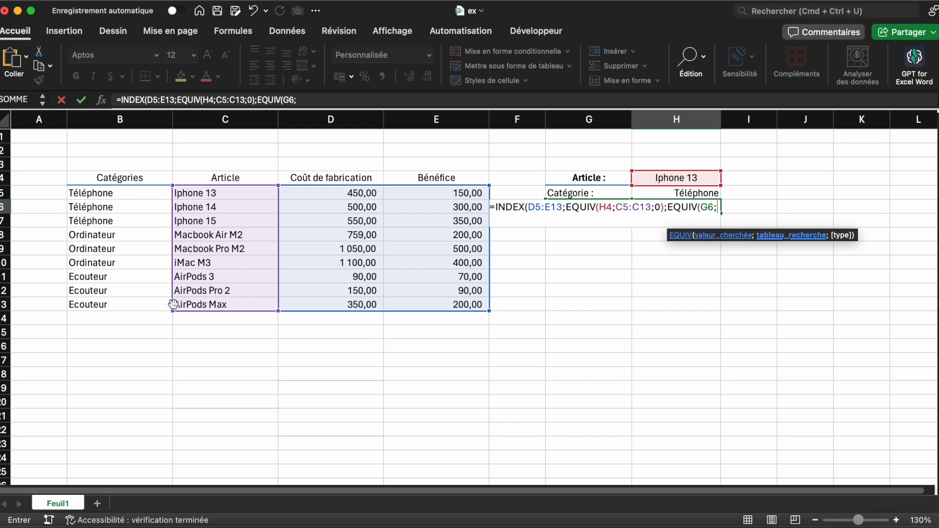
{"action": "left_click_drag", "start_coordinate": [361, 174], "coordinate": [393, 177]}
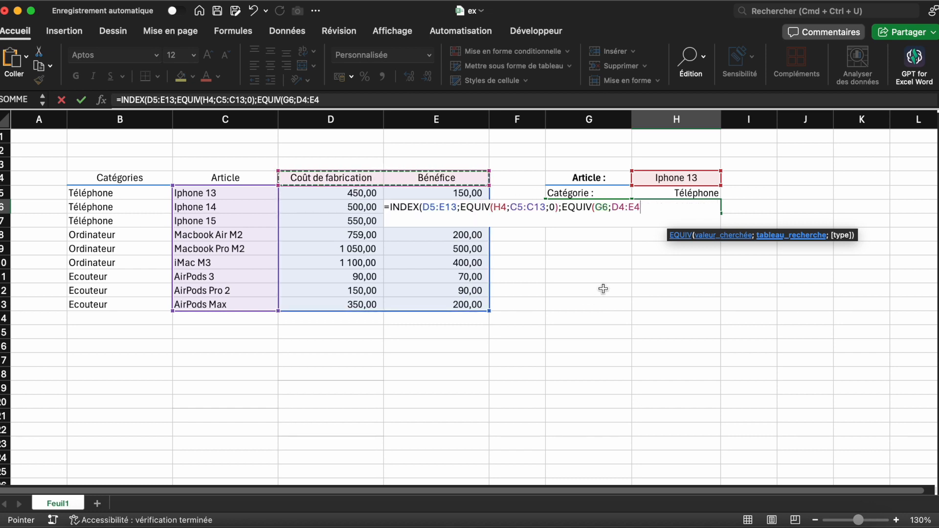
{"action": "type", "text": ";0"}
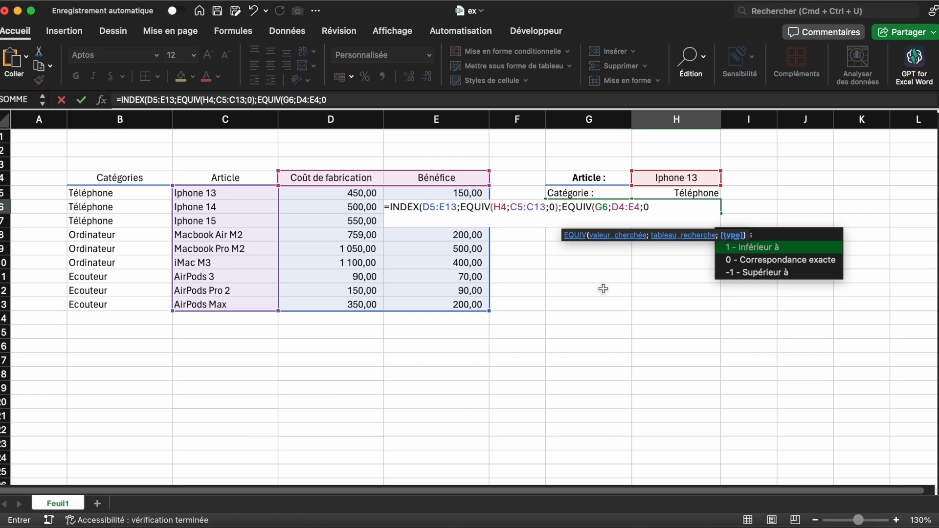
{"action": "type", "text": ")"}
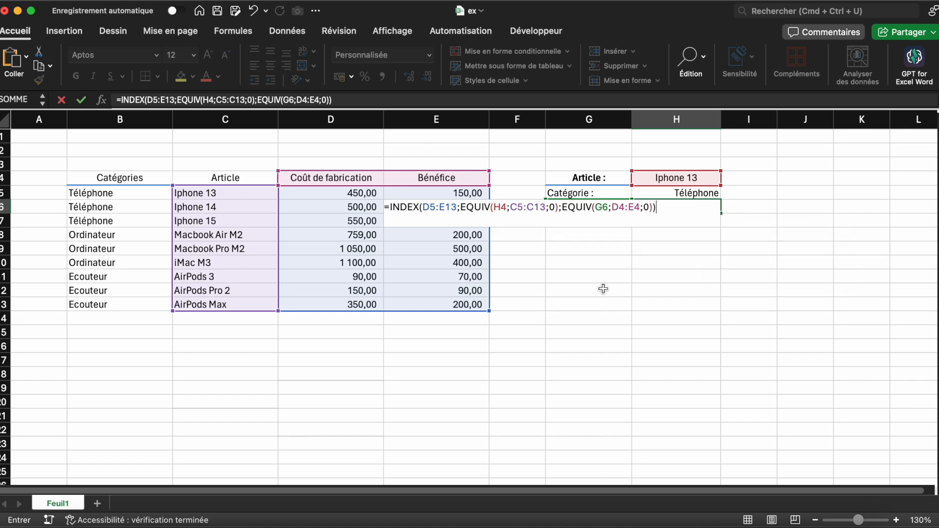
{"action": "key", "text": "Return"}
{"action": "left_click", "coordinate": [603, 288]}
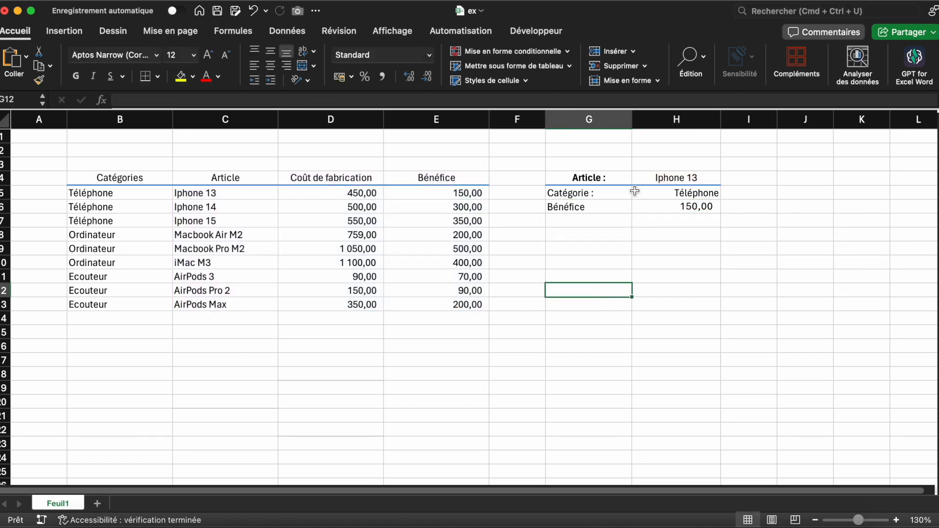
Step: Test H6's result by choosing Coût de fabrication in G6 and Macbook Air M2 as the article in H4
{"action": "left_click", "coordinate": [617, 206]}
{"action": "left_click", "coordinate": [638, 207]}
{"action": "left_click", "coordinate": [612, 222]}
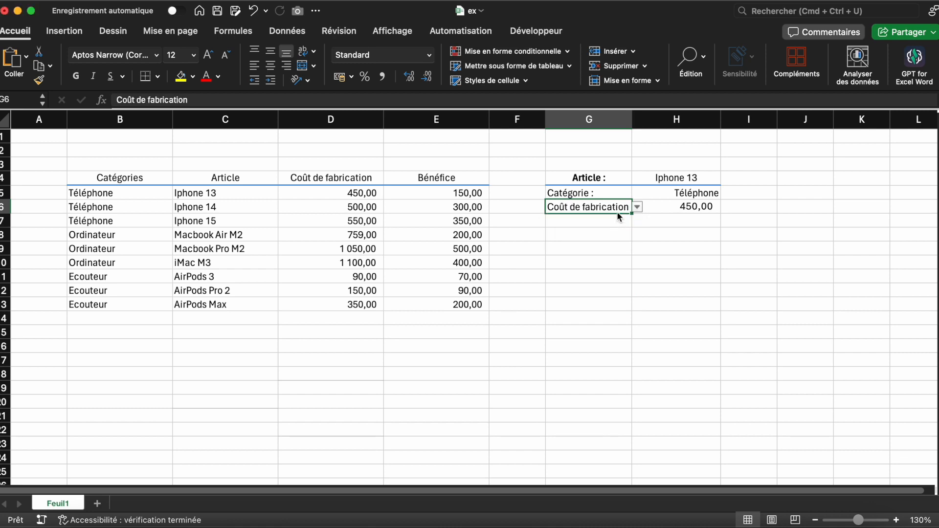
{"action": "left_click", "coordinate": [686, 178]}
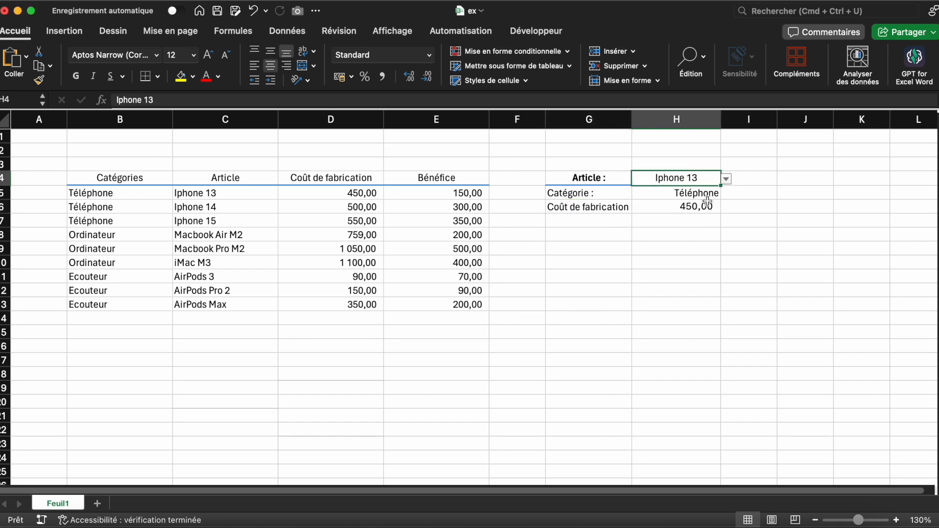
{"action": "left_click", "coordinate": [729, 181]}
{"action": "left_click", "coordinate": [651, 234]}
{"action": "left_click", "coordinate": [606, 207]}
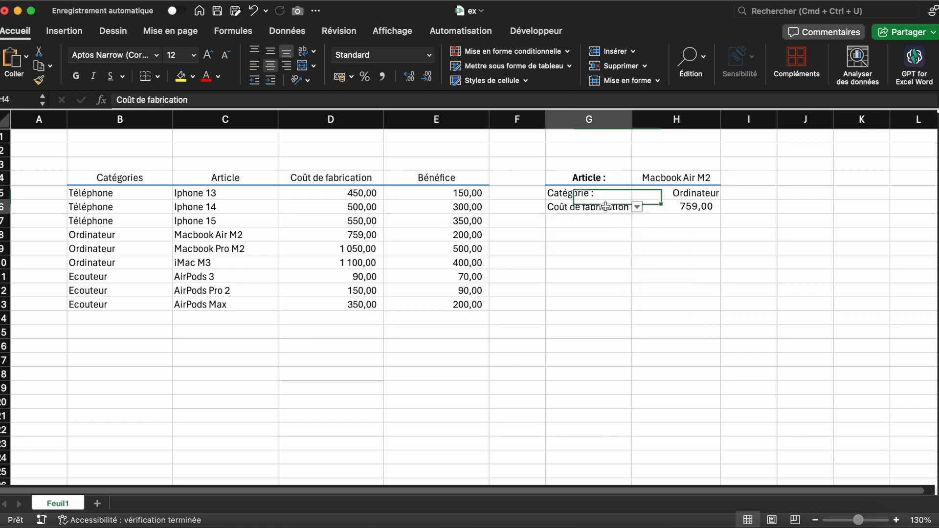
{"action": "left_click", "coordinate": [637, 207]}
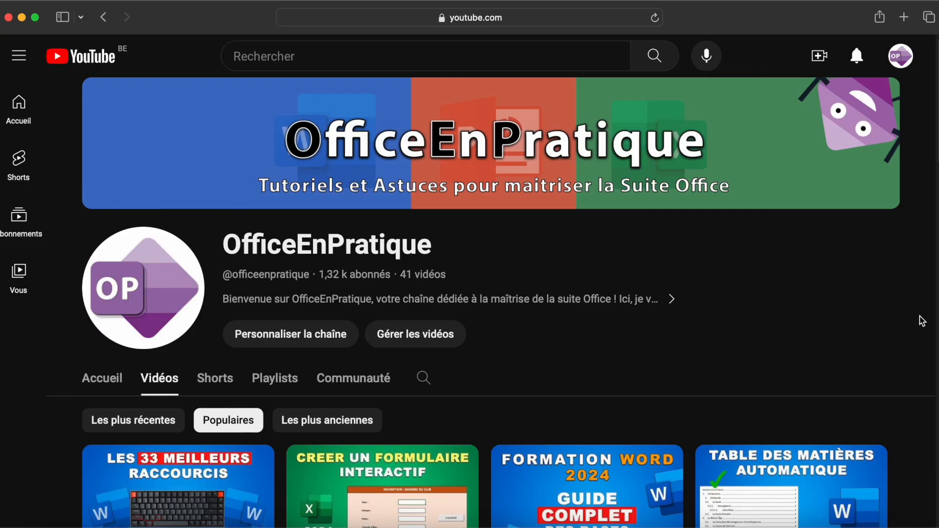
Step: Browse the popular videos on the OfficeEnPratique YouTube channel
{"action": "scroll", "coordinate": [922, 321], "scroll_direction": "down", "scroll_amount": 3}
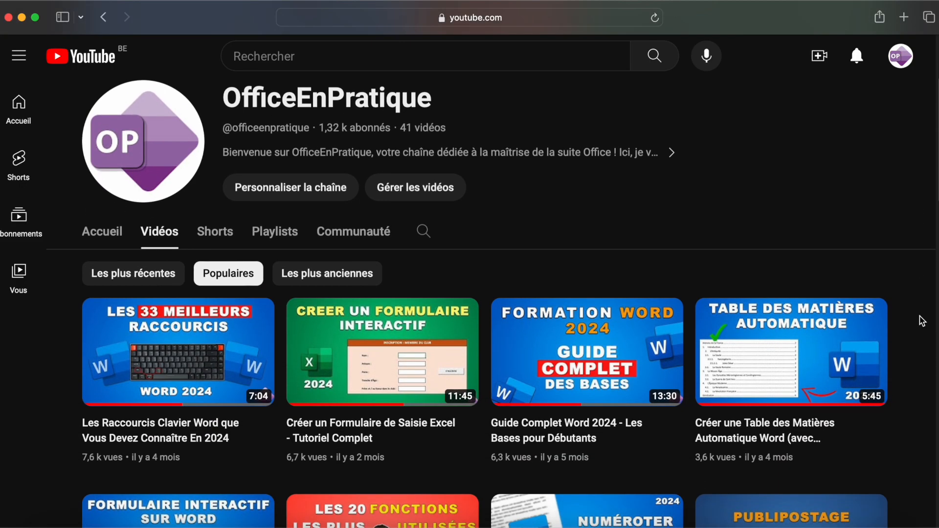
{"action": "scroll", "coordinate": [922, 322], "scroll_direction": "down", "scroll_amount": 2}
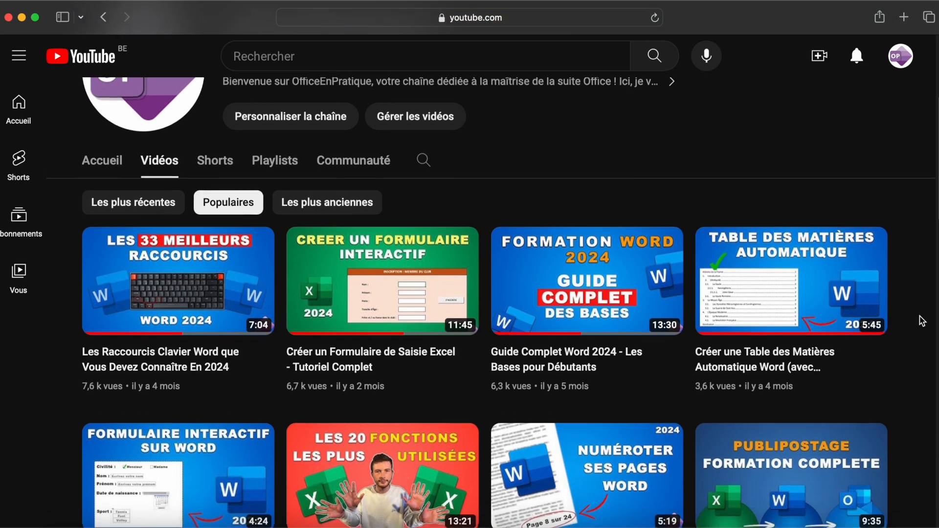
{"action": "scroll", "coordinate": [922, 322], "scroll_direction": "down", "scroll_amount": 2}
{"action": "scroll", "coordinate": [923, 321], "scroll_direction": "down", "scroll_amount": 2}
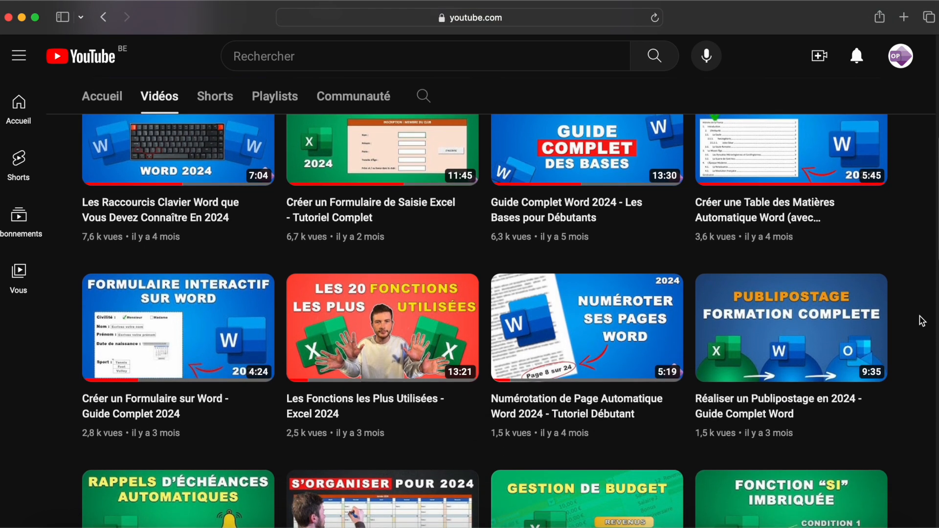
{"action": "scroll", "coordinate": [923, 322], "scroll_direction": "down", "scroll_amount": 2}
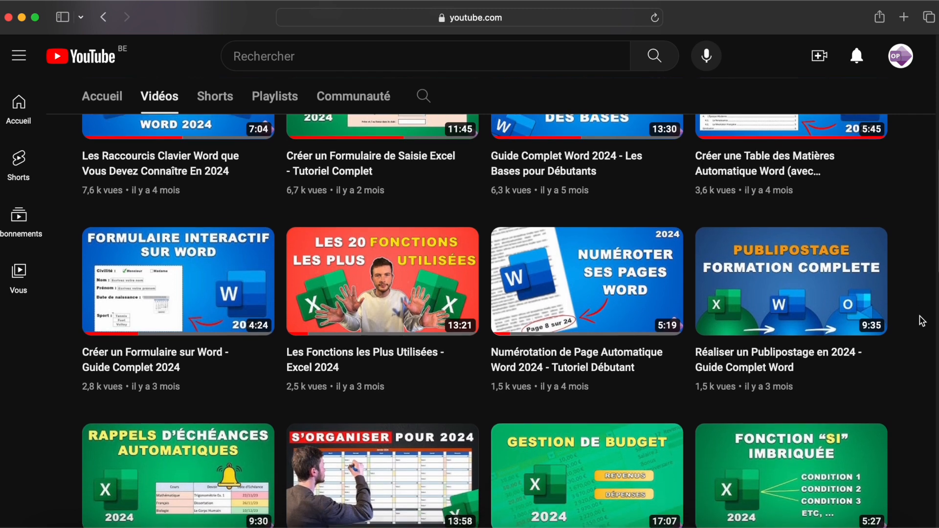
{"action": "scroll", "coordinate": [922, 321], "scroll_direction": "down", "scroll_amount": 1}
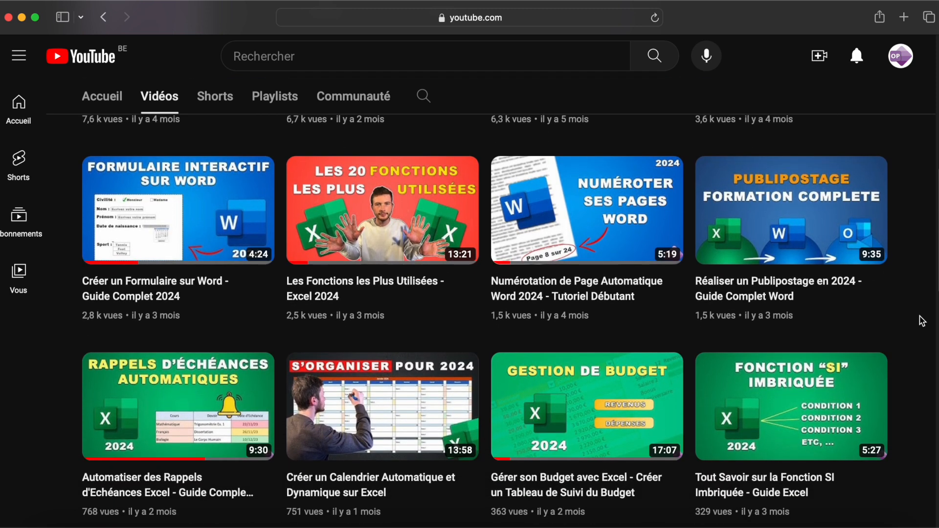